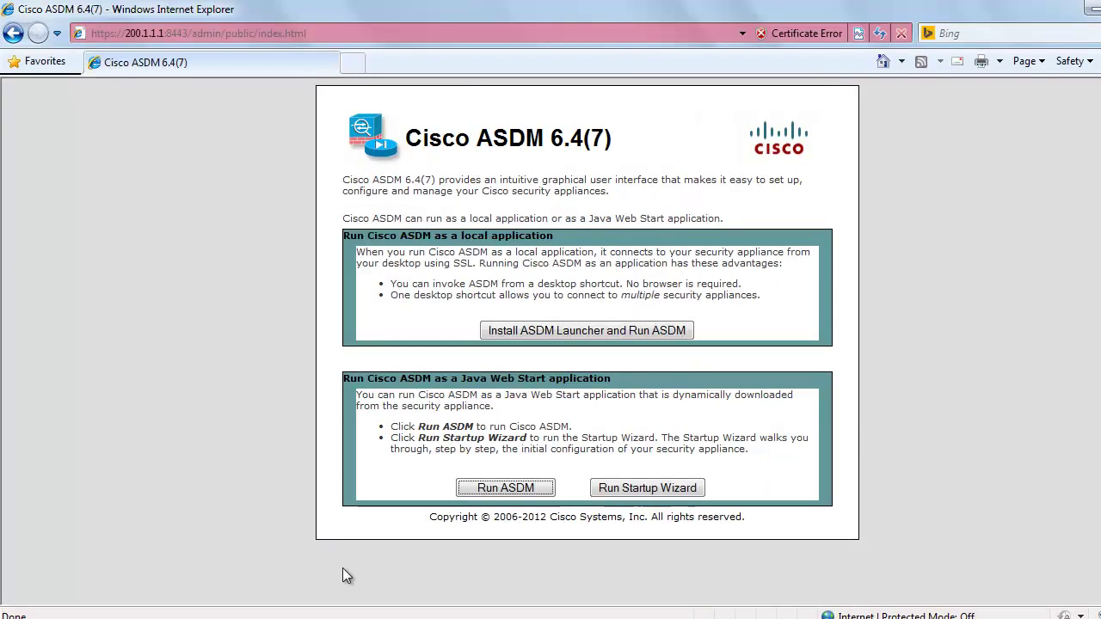
Step: Open a new browser tab beside the Cisco ASDM 6.4(7) tab
left_click(354, 63)
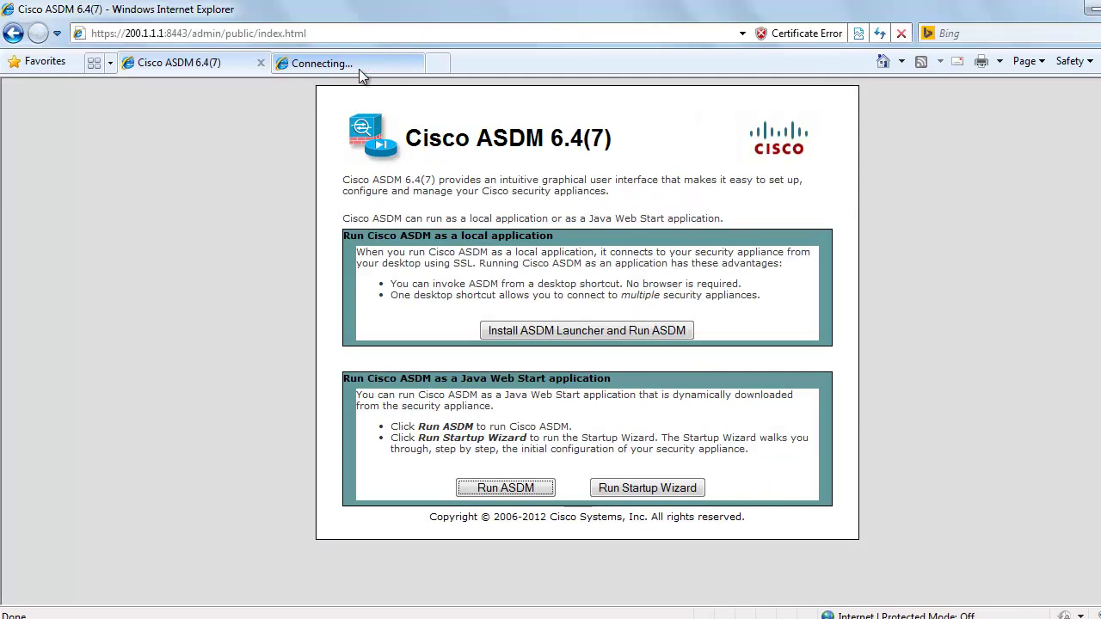
type("192.168")
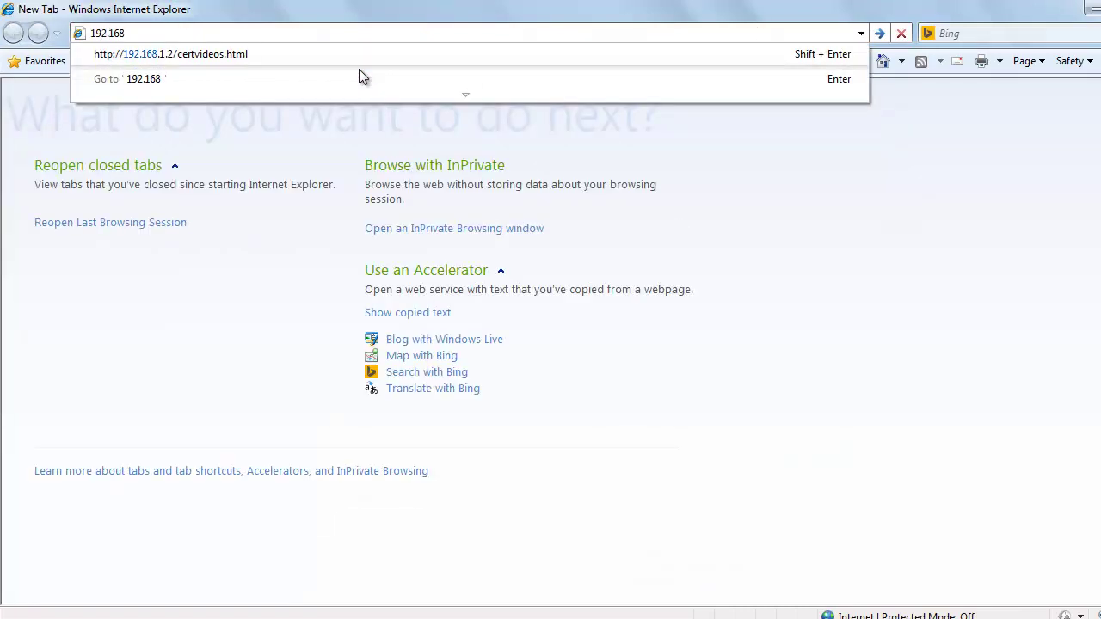
key("Down")
key("Return")
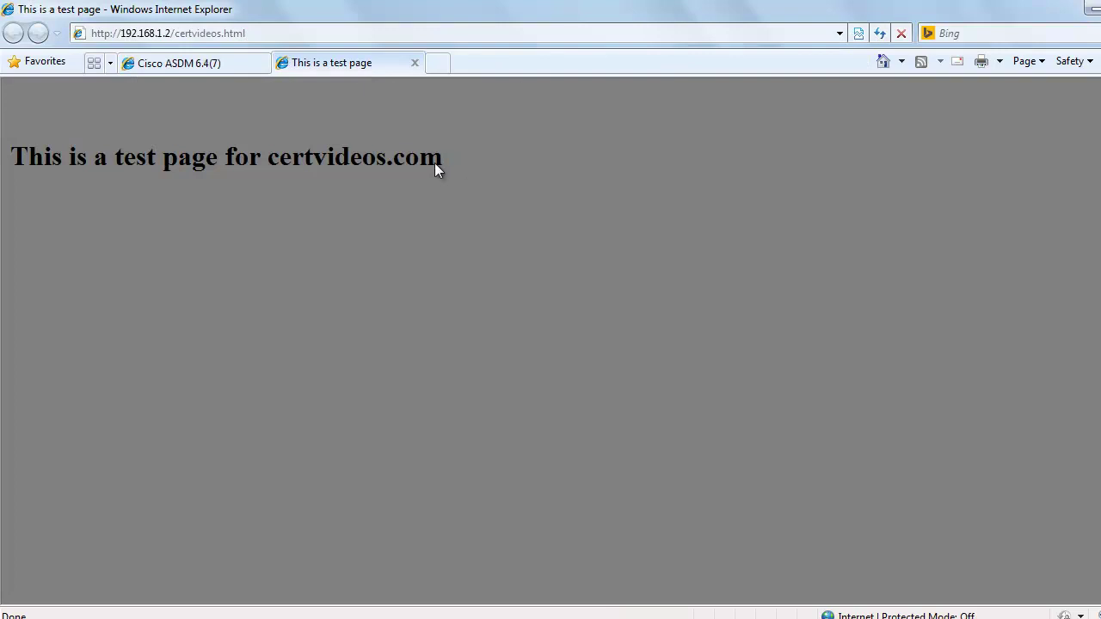
left_click_drag(437, 167, 2, 168)
left_click(2, 167)
left_click_drag(515, 154, 1, 203)
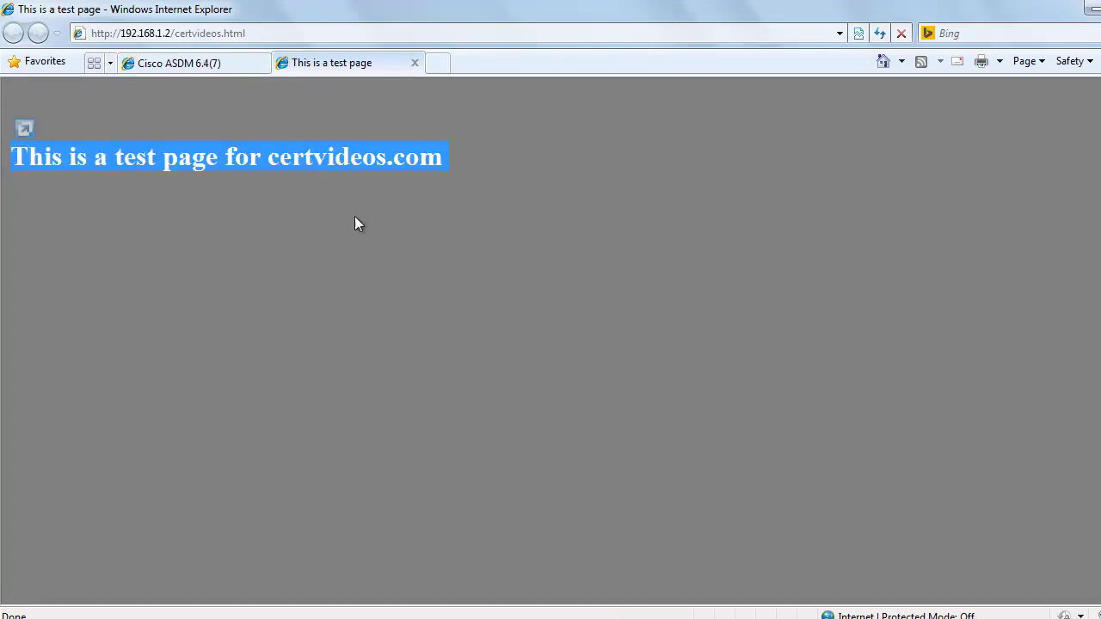
Step: Open the FTP site ftp://192.168.1.2/, then close that tab
key("alt+d")
type("ftp")
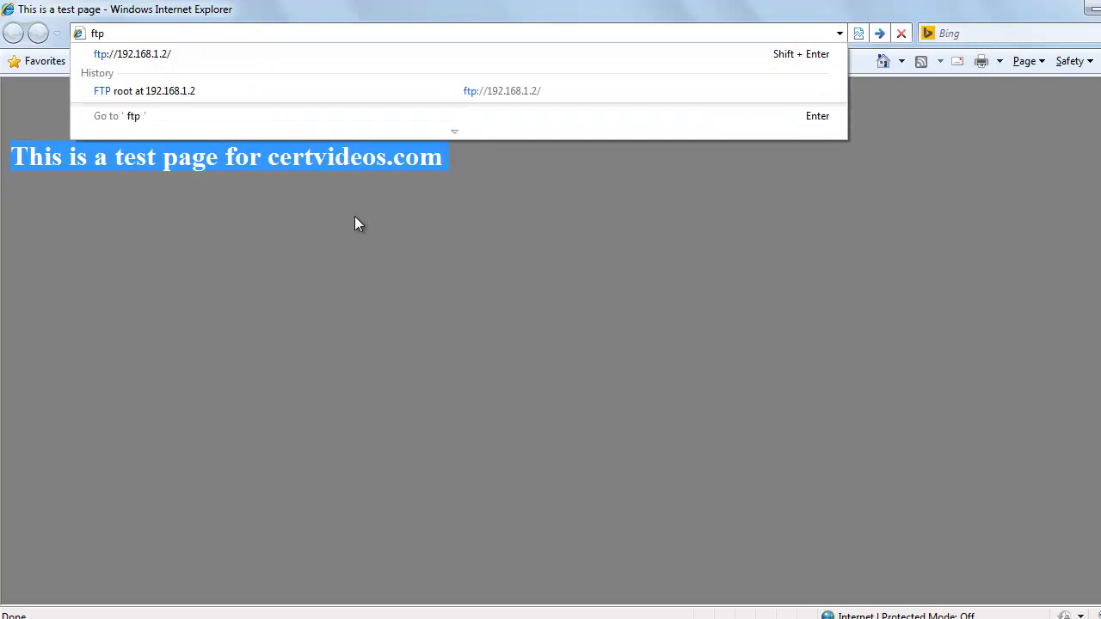
key("Down")
key("Return")
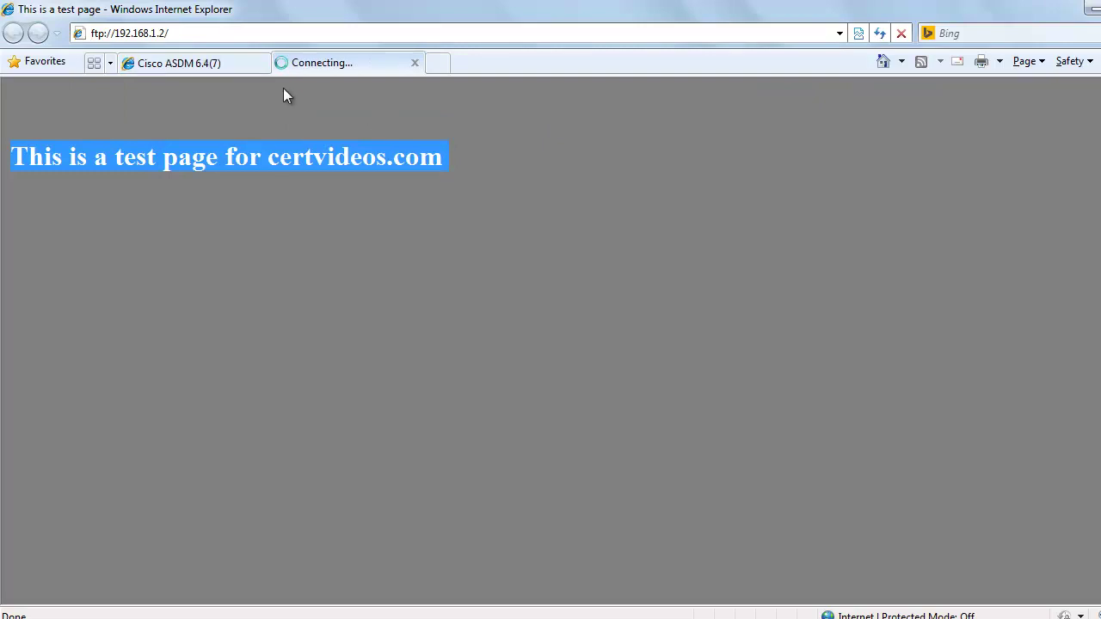
left_click(416, 66)
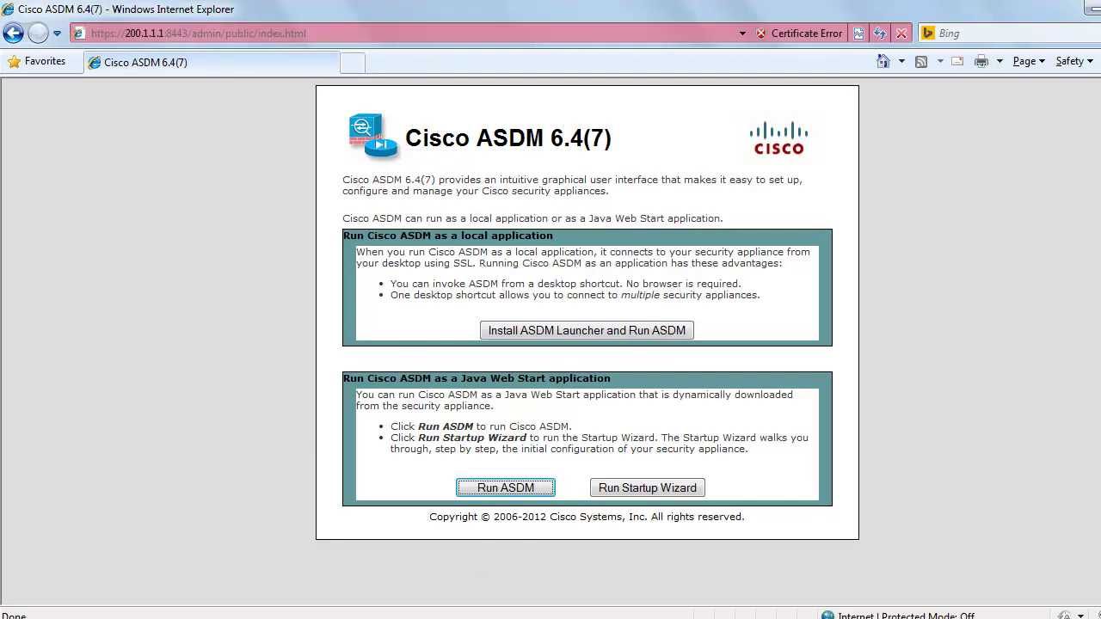
Step: Bring the Cisco ASDM 6.4 for ASA window forward from its taskbar preview
mouse_move(395, 618)
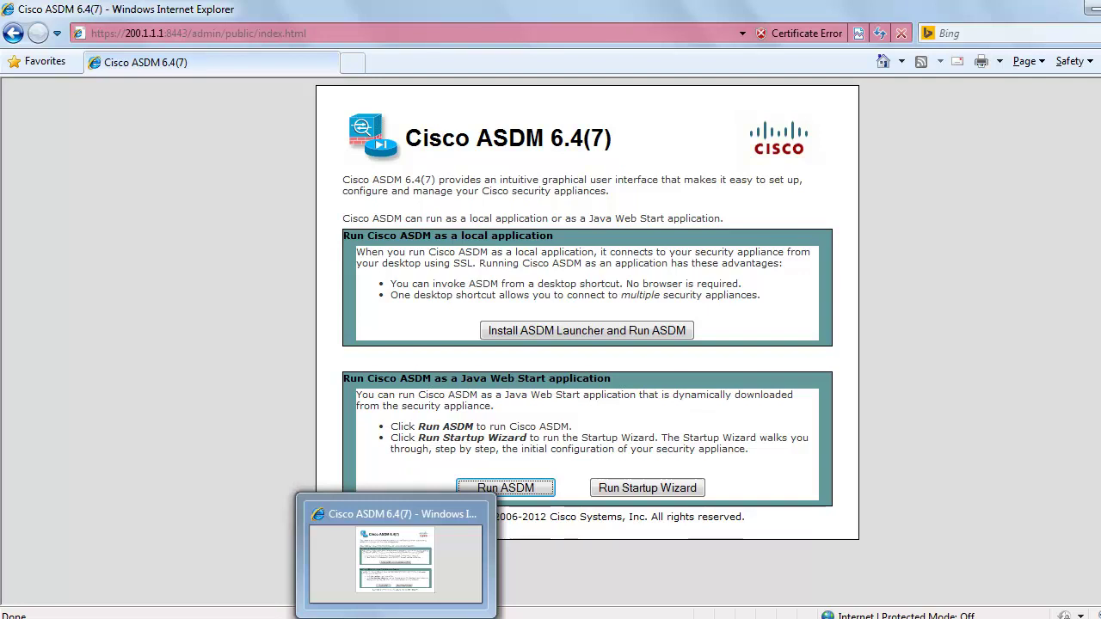
left_click(430, 616)
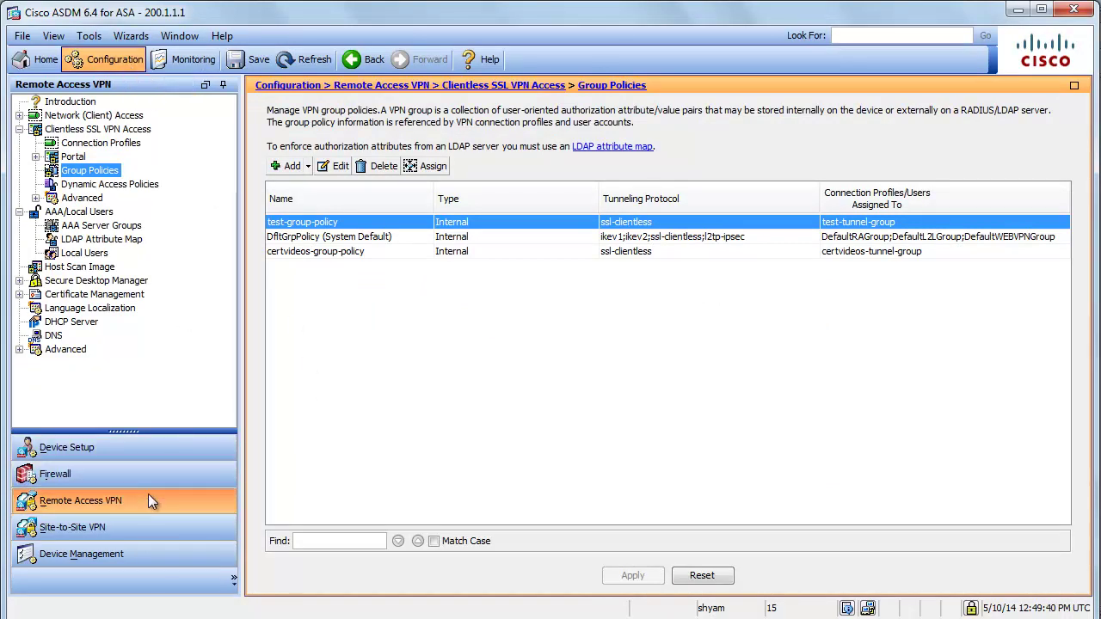
Step: Show the Clientless SSL VPN Access overview, reviewing the GNS3 lab topology in between
left_click(127, 133)
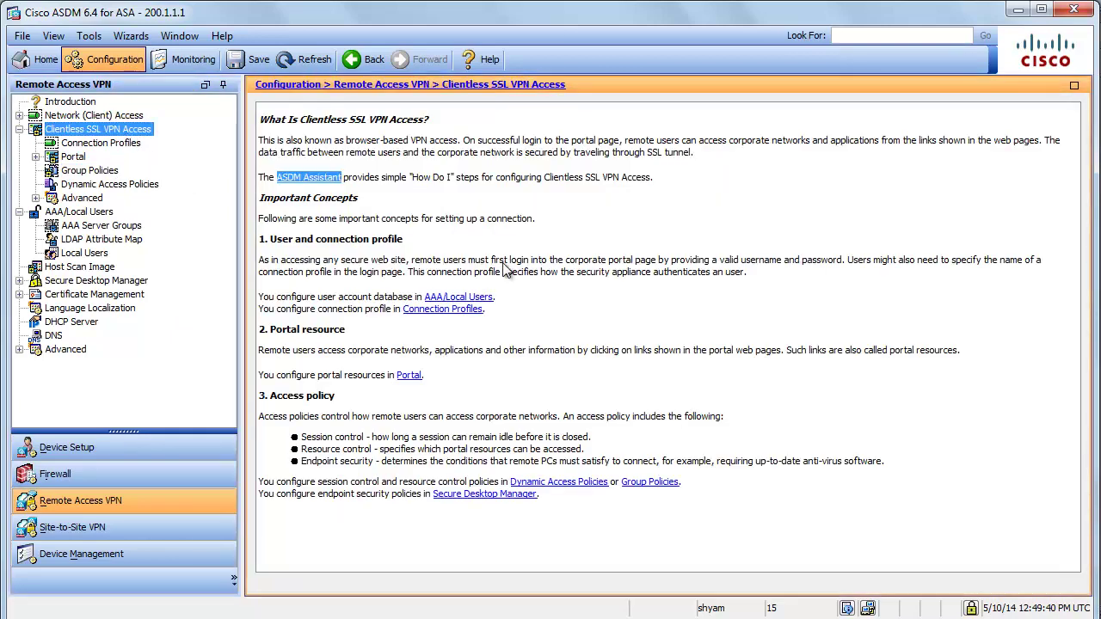
left_click(425, 551)
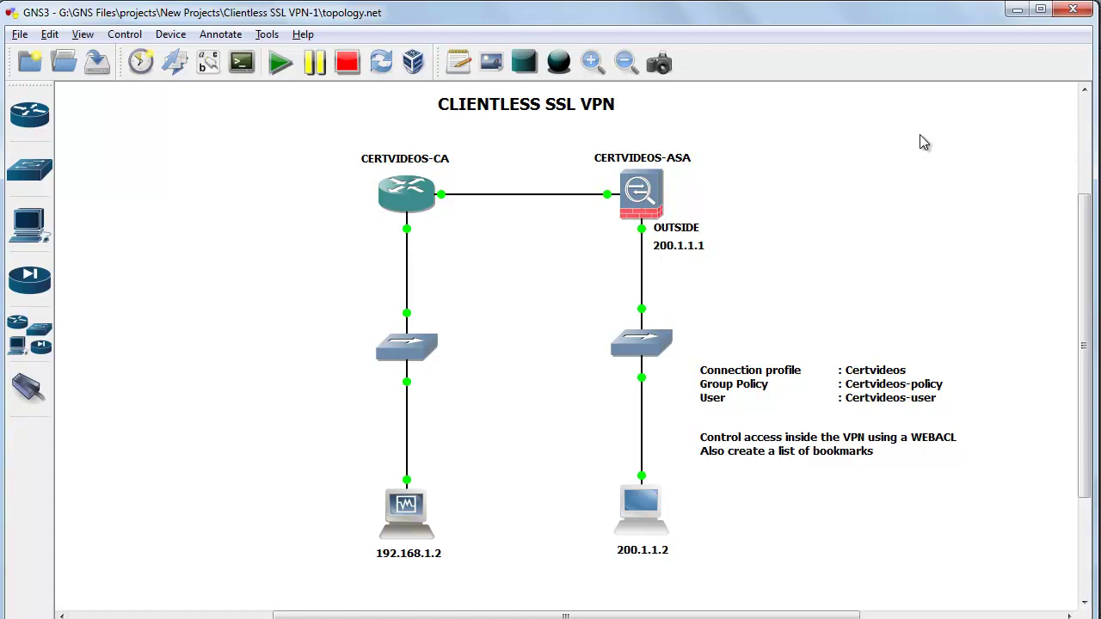
key("alt+Tab")
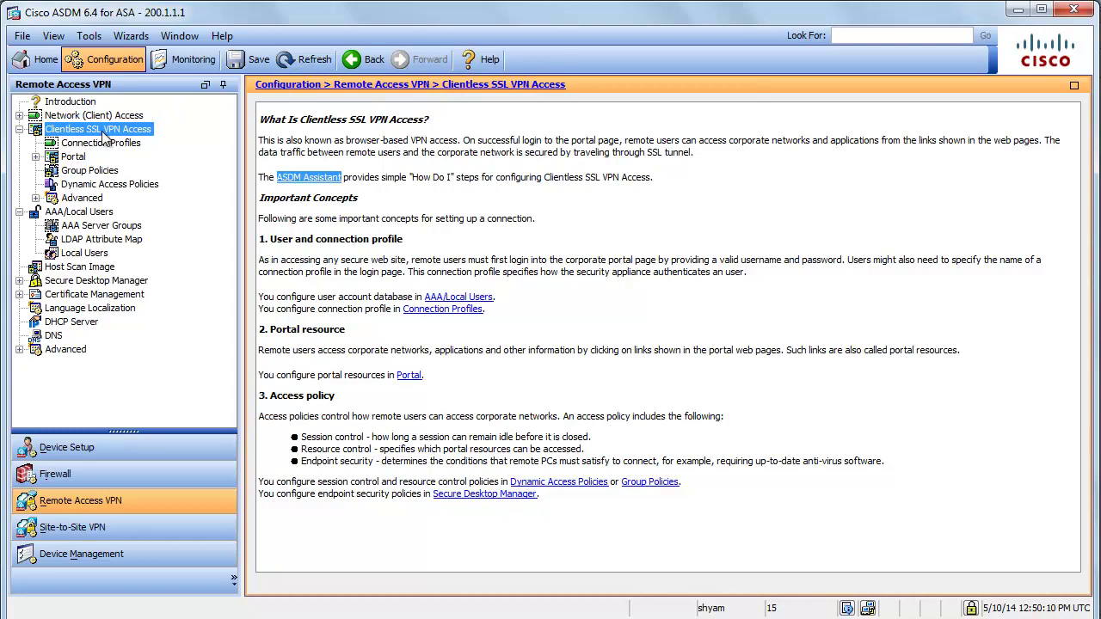
Step: Add a new internal group policy named Certvideos-policy
left_click(101, 173)
left_click(102, 172)
left_click(278, 165)
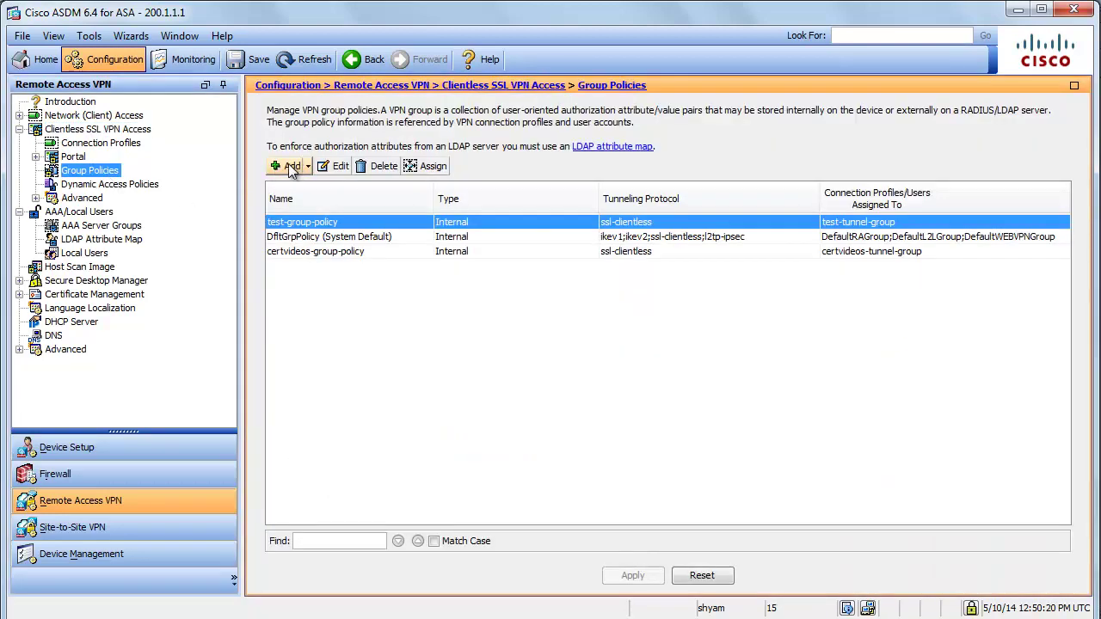
key("alt+Tab")
key("alt+Tab")
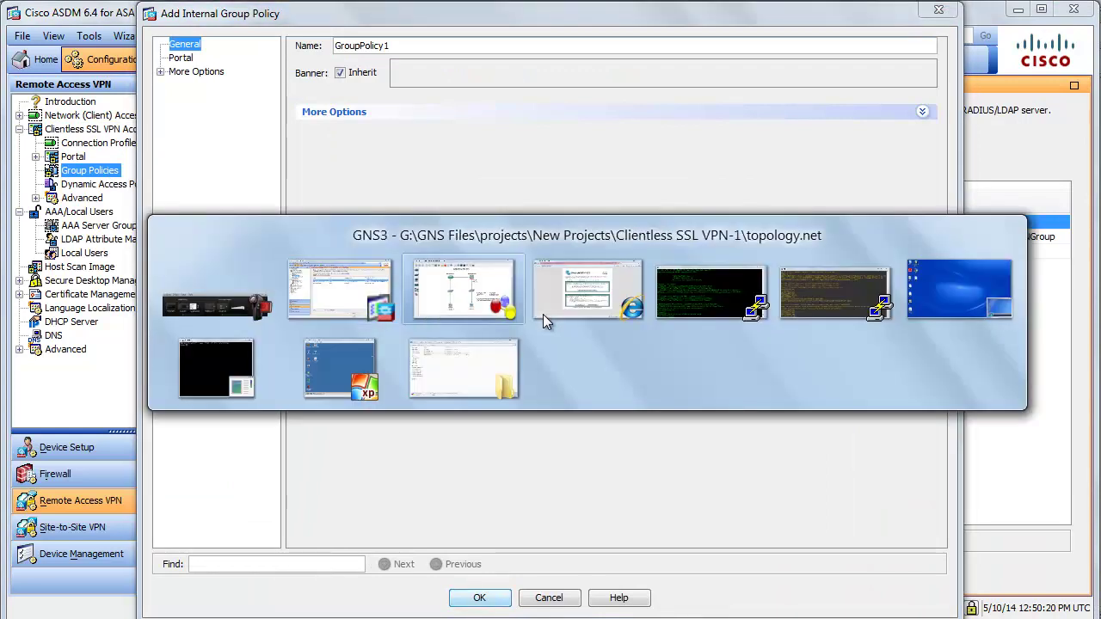
key("alt+Tab")
type("Certvideos-policy")
key("Tab")
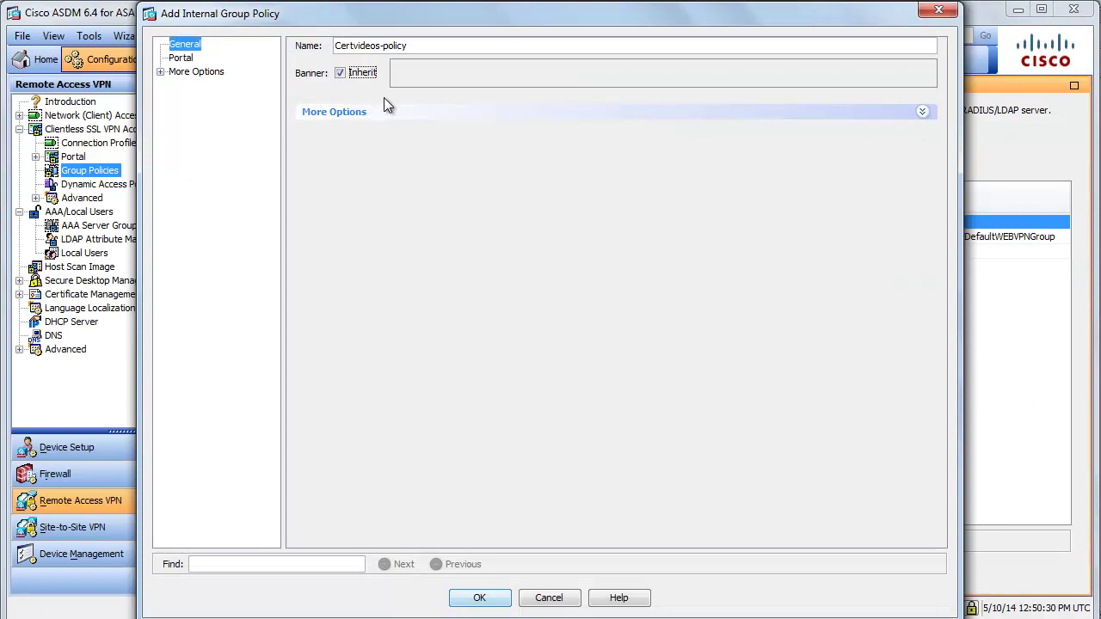
Step: Give the policy its own banner 'This is the certvideos group policy !!!'
left_click(363, 75)
left_click(422, 76)
type("Thisis")
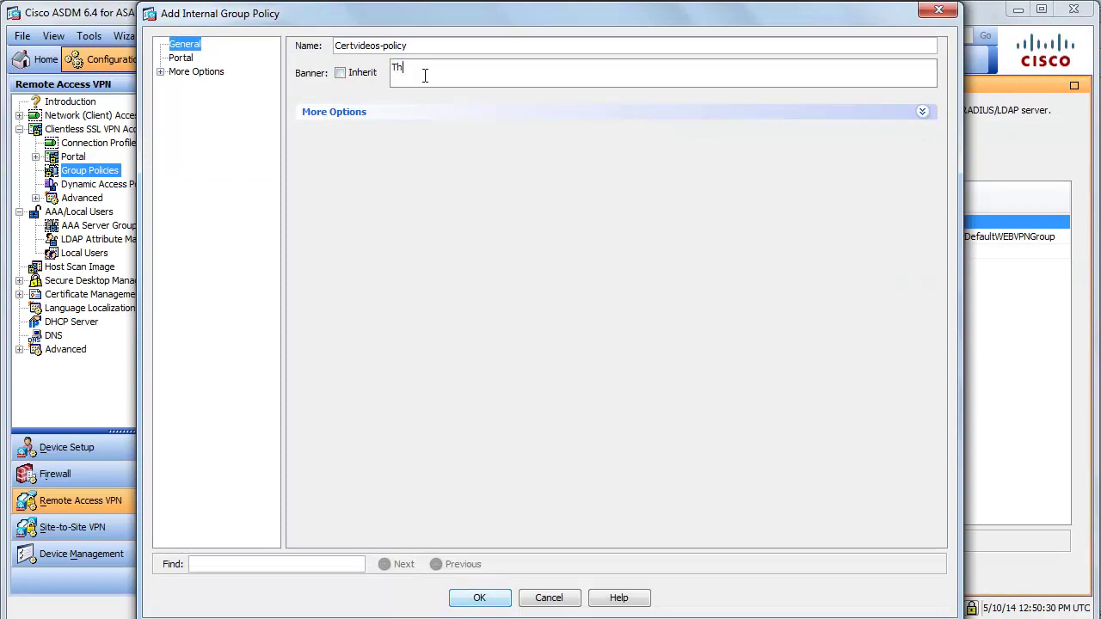
key("BackSpace")
key("BackSpace")
key("BackSpace")
type("is the certvideos group policy !!!")
left_click(360, 114)
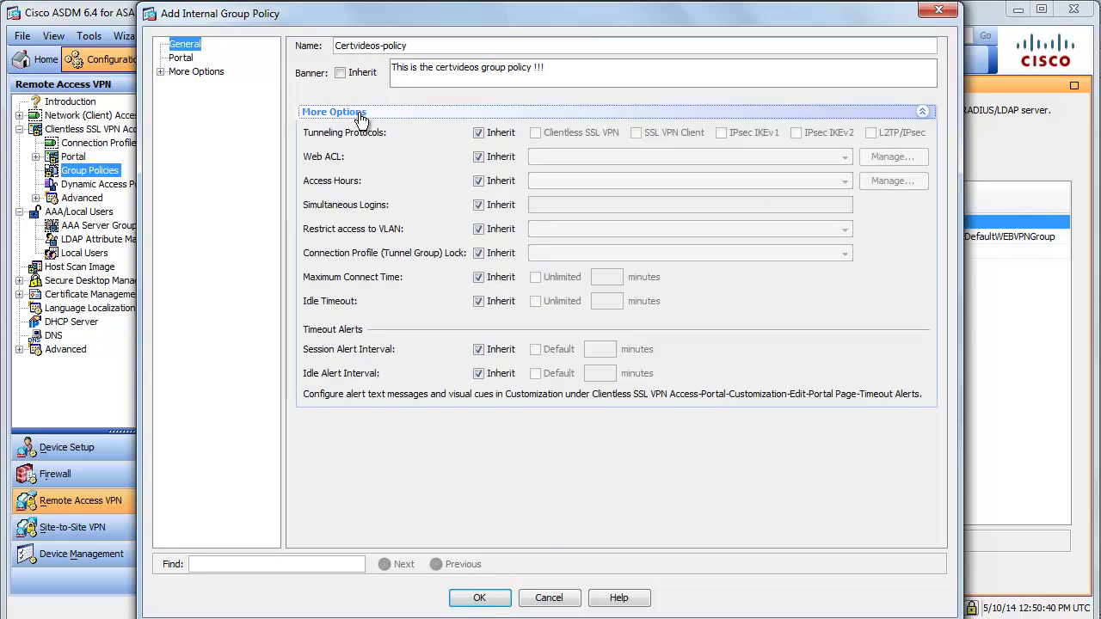
Step: Limit tunneling protocols to Clientless SSL VPN and stop inheriting the Web ACL
left_click(482, 140)
left_click(571, 136)
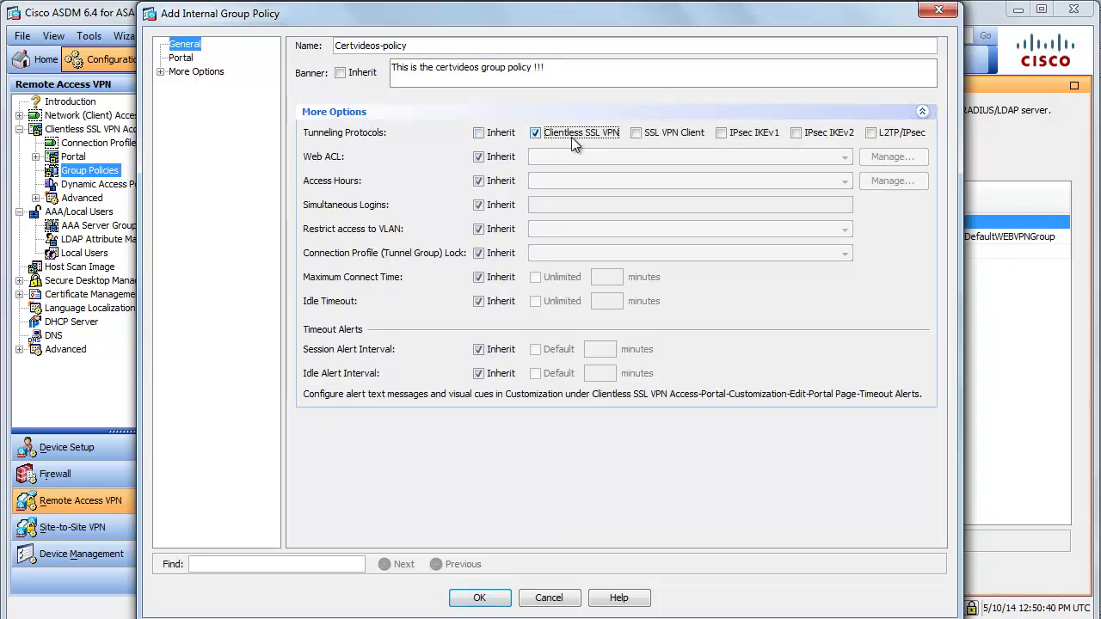
left_click(506, 165)
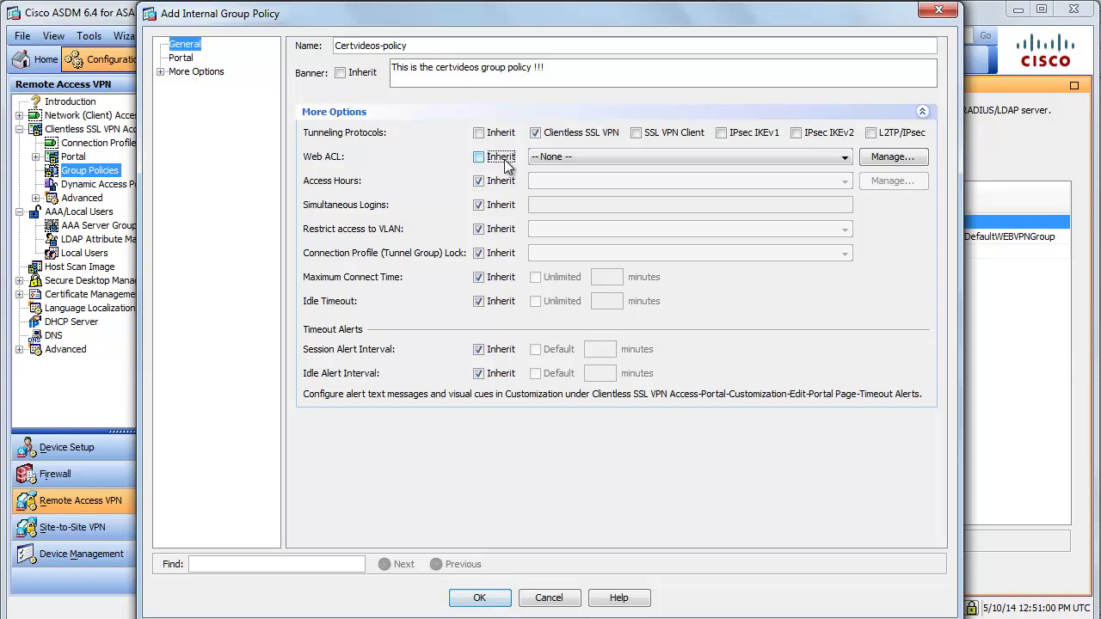
left_click(900, 159)
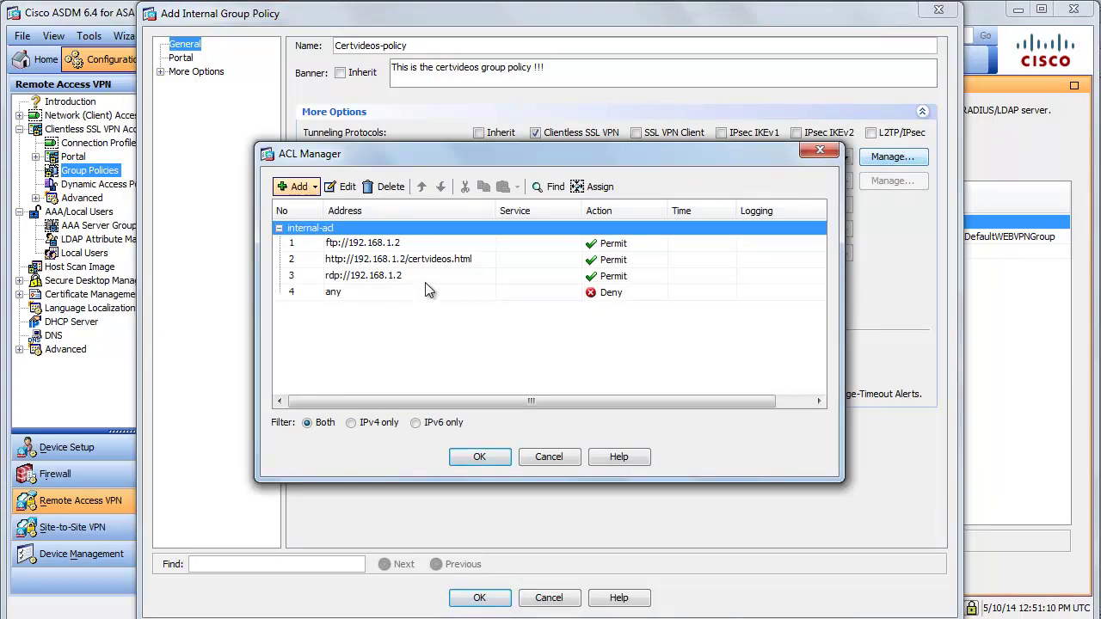
Step: Review internal-acl's ftp, http and rdp permit entries and select it as the Web ACL
left_click(422, 249)
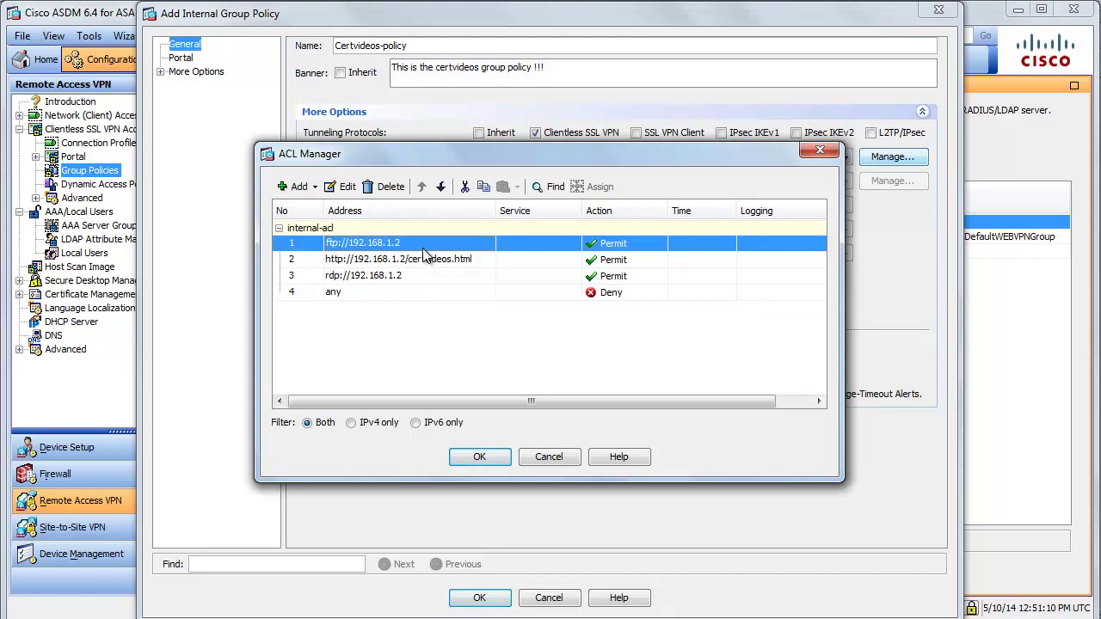
left_click(433, 263)
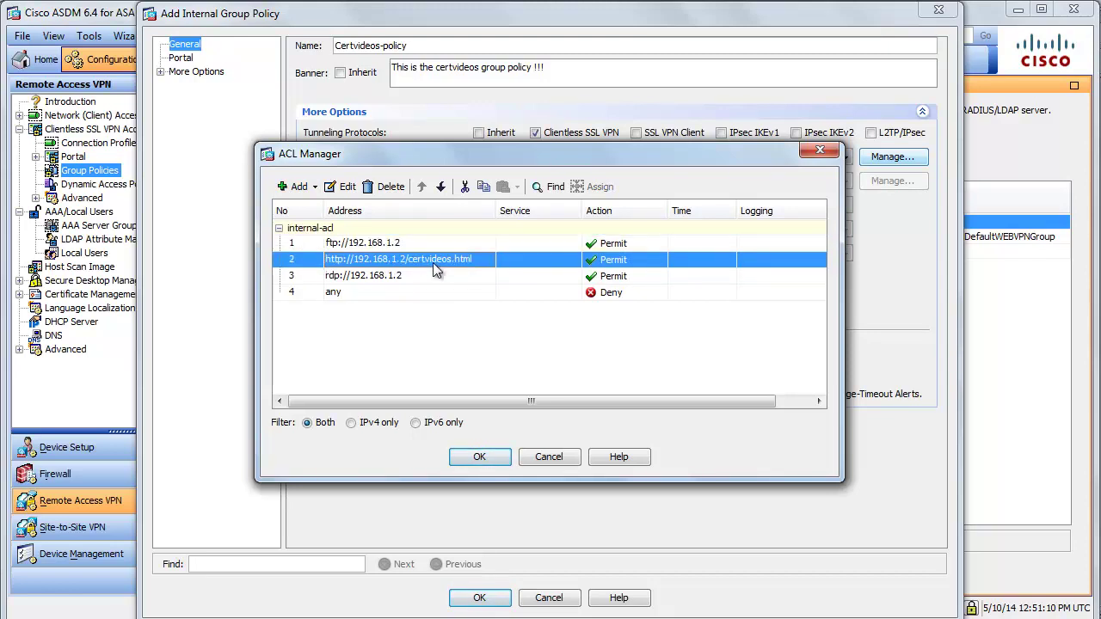
left_click(451, 276)
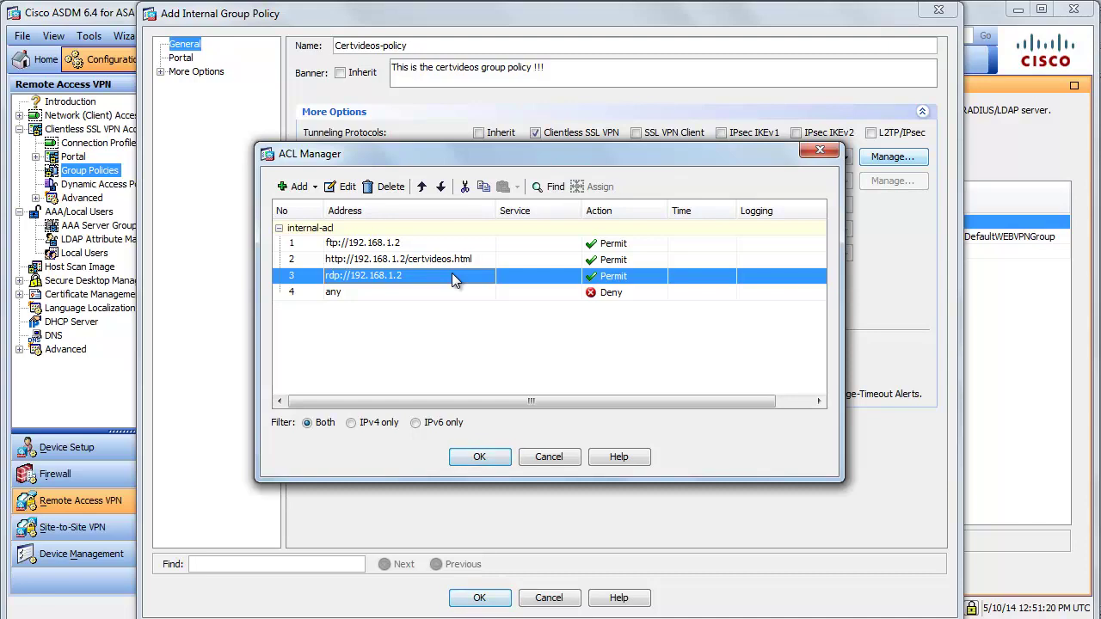
left_click(472, 261)
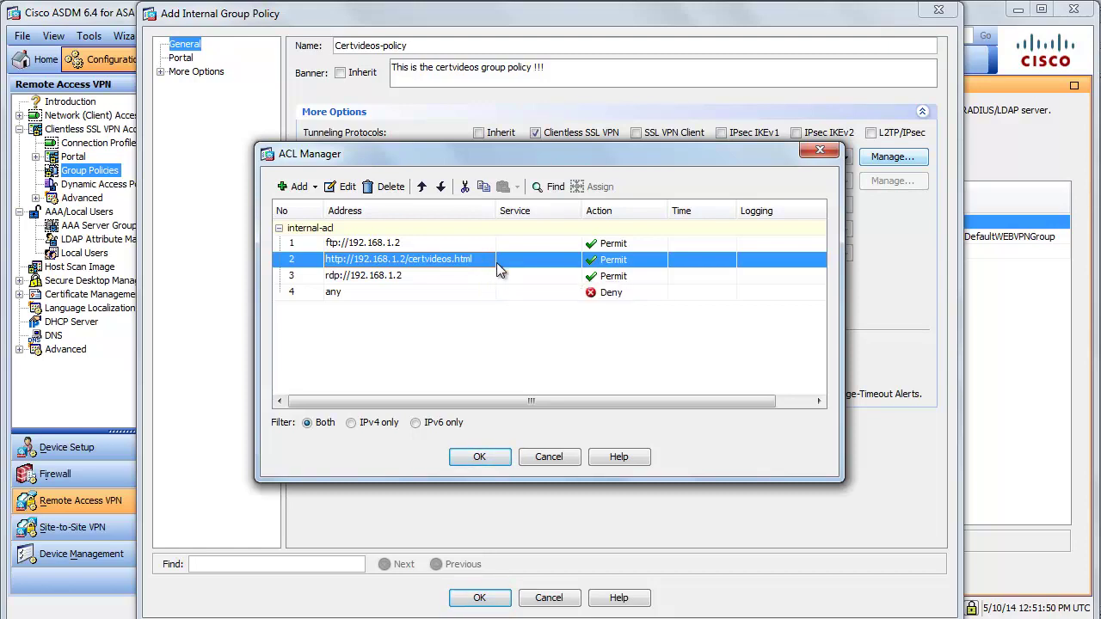
left_click(480, 457)
left_click(654, 157)
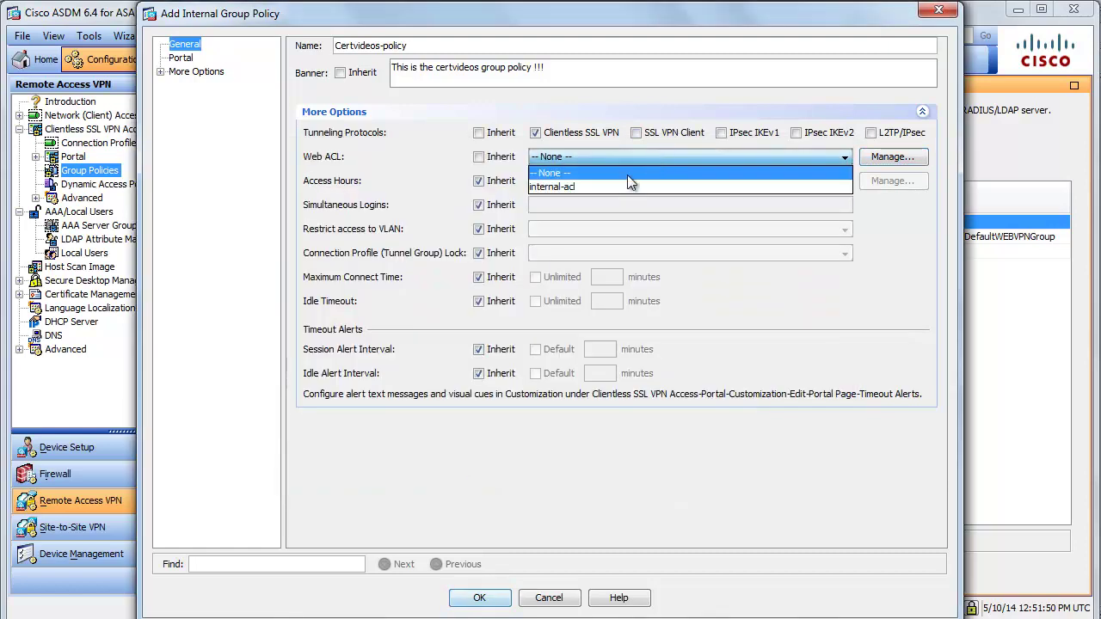
left_click(598, 191)
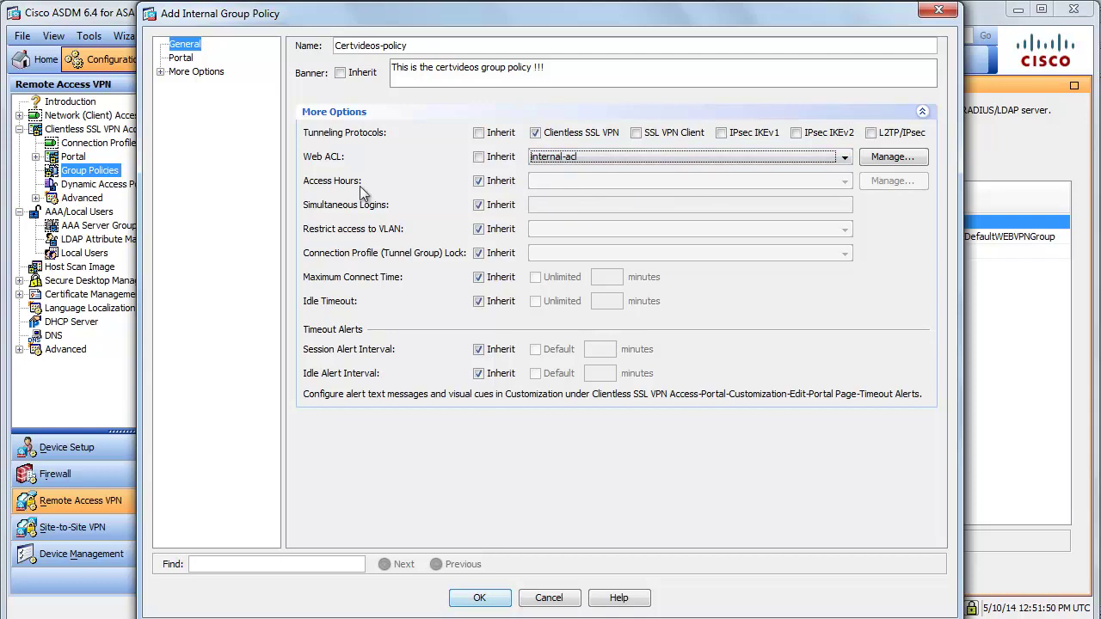
Step: Stop inheriting the portal bookmark list and delete the unused New-Bookmarks list
left_click(193, 61)
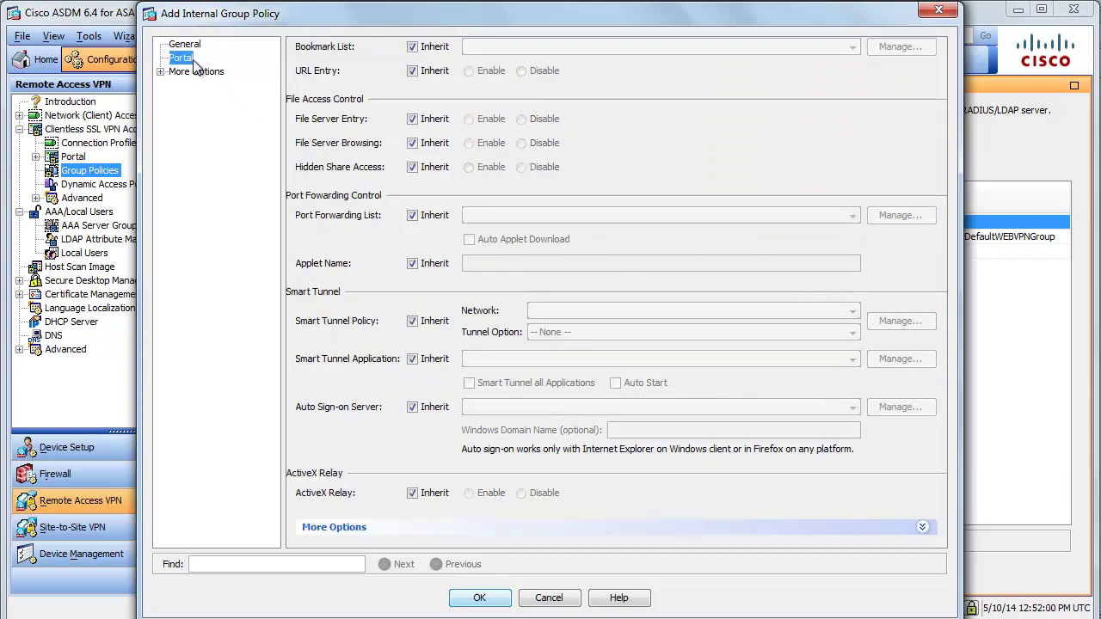
left_click(420, 46)
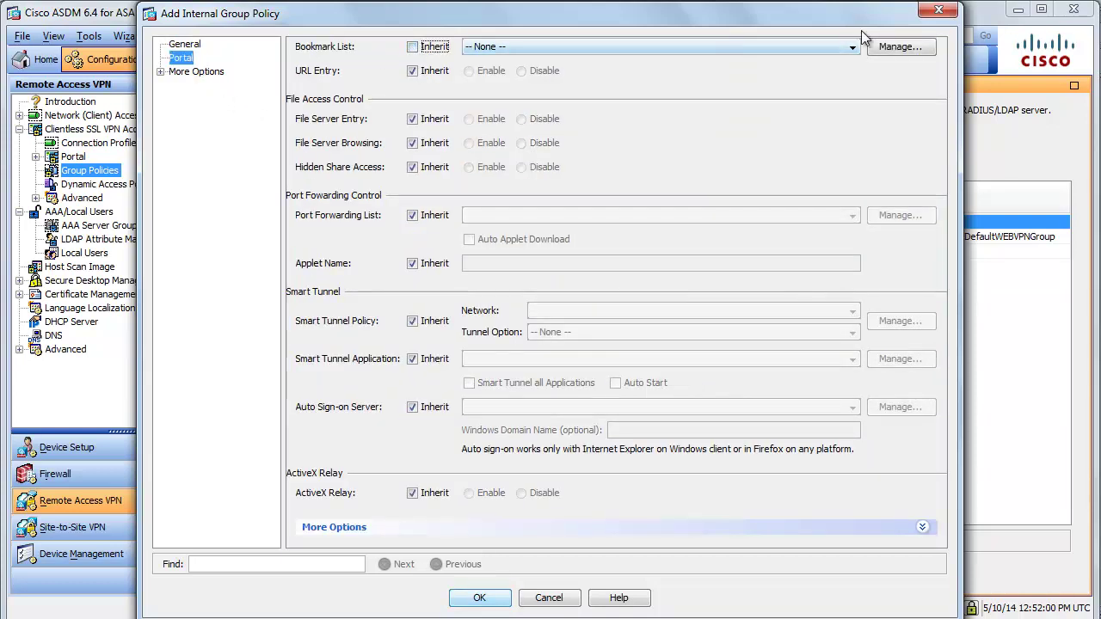
left_click(887, 50)
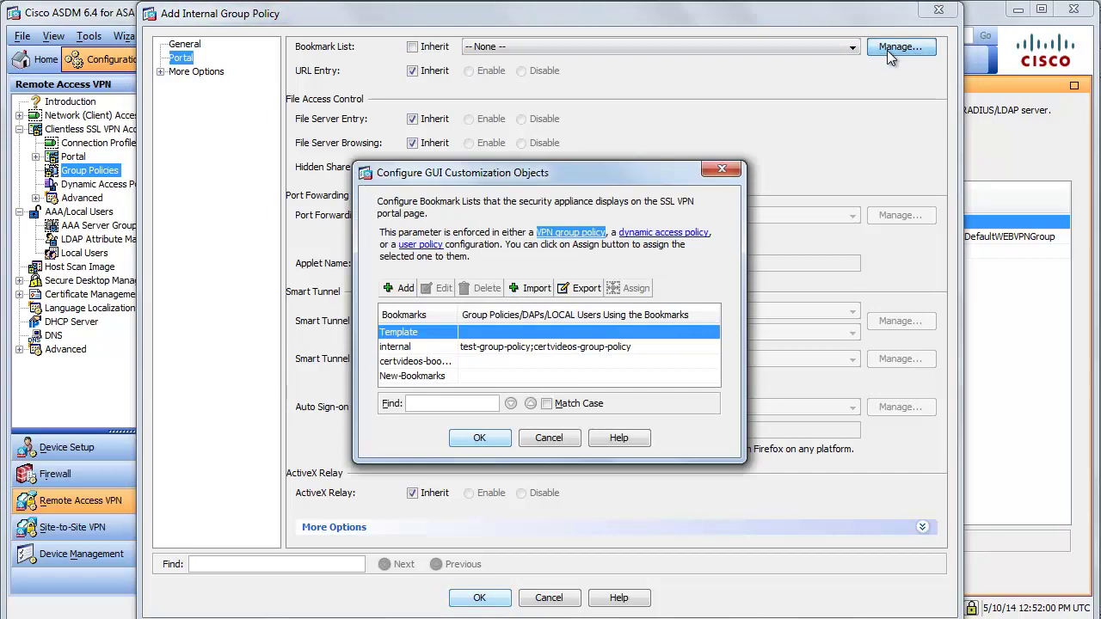
left_click(448, 377)
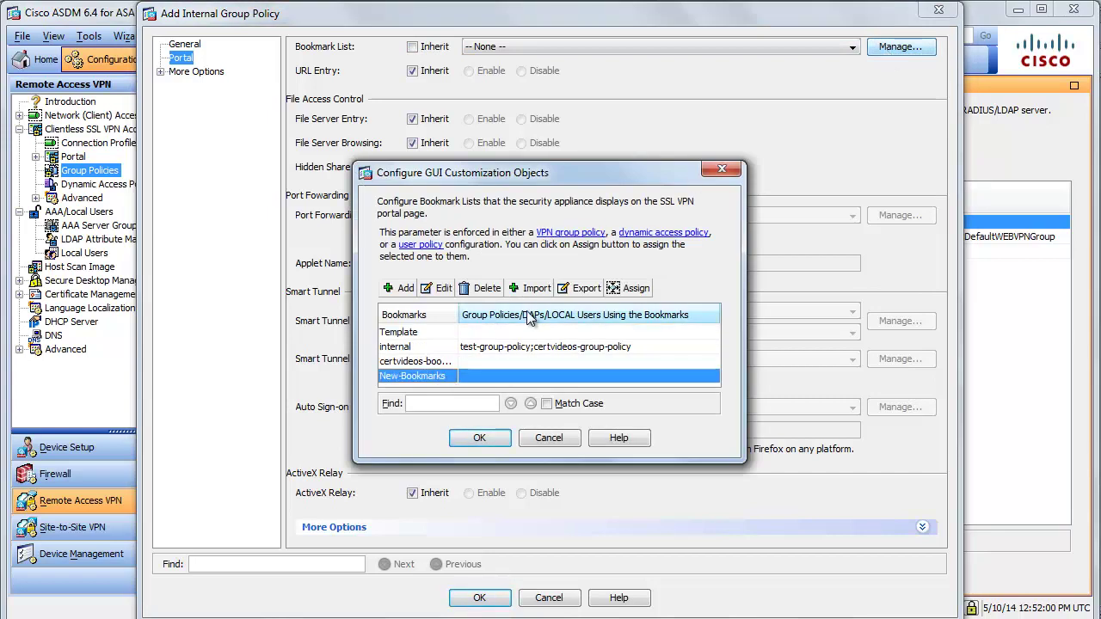
left_click(497, 293)
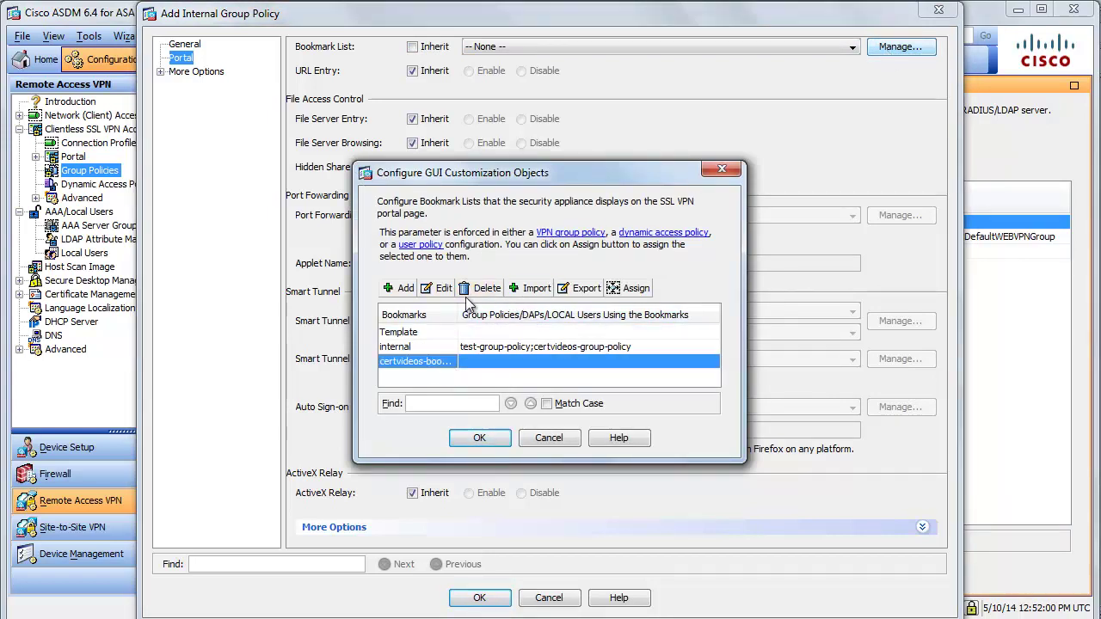
left_click(399, 288)
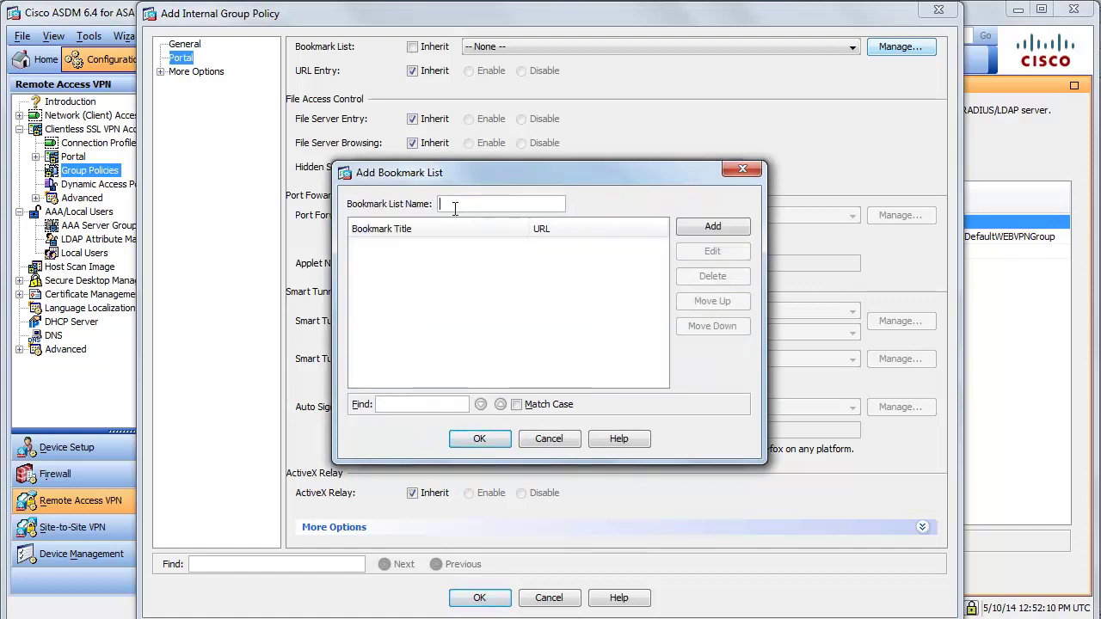
Step: Name the list Certvideos-Bookmarks and add bookmark 'HTTP 192.168.1.2' for 192.168.1.2/certvideos.html
left_click(455, 209)
type("Certvideos")
type("-Bookmakrs")
type("rks")
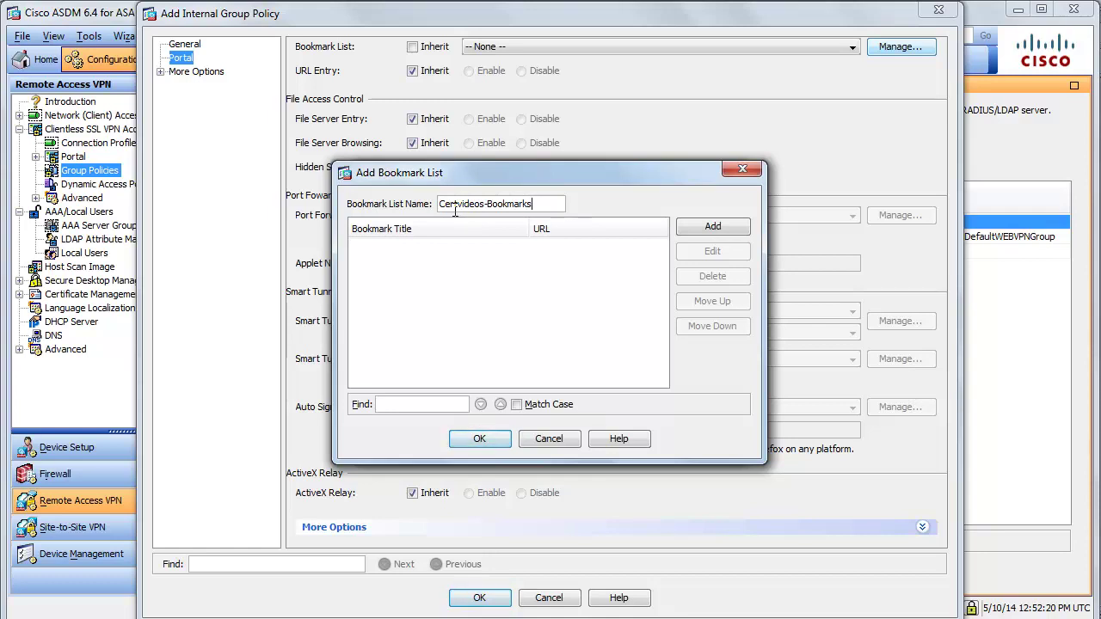
left_click(730, 226)
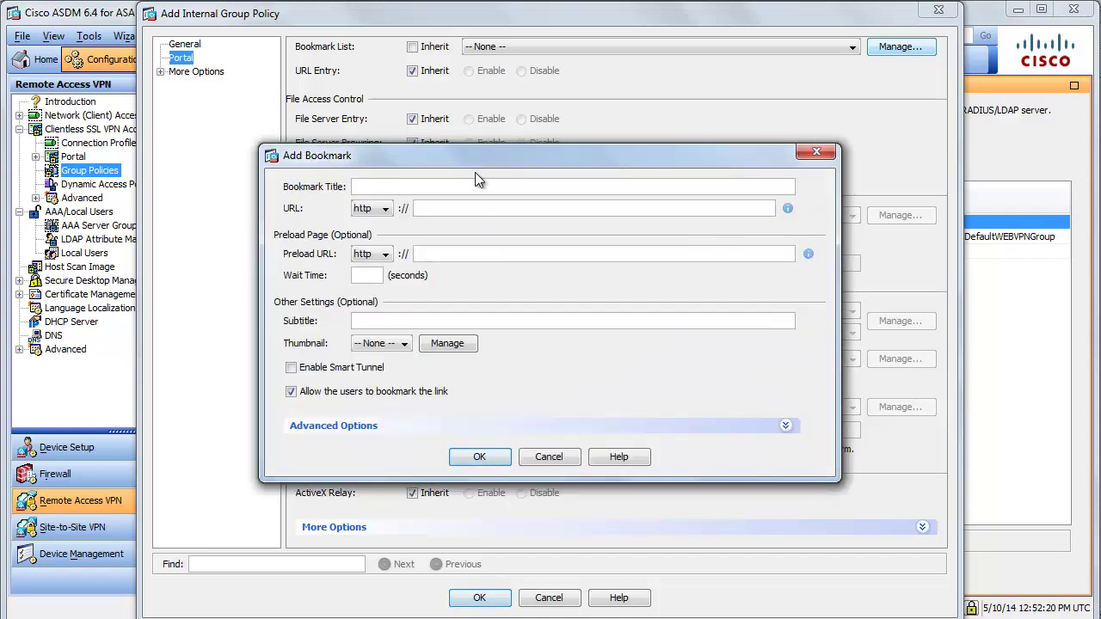
type("HTTP 192.168.12.")
key("BackSpace")
key("BackSpace")
type(".2")
key("Tab")
type("192.168")
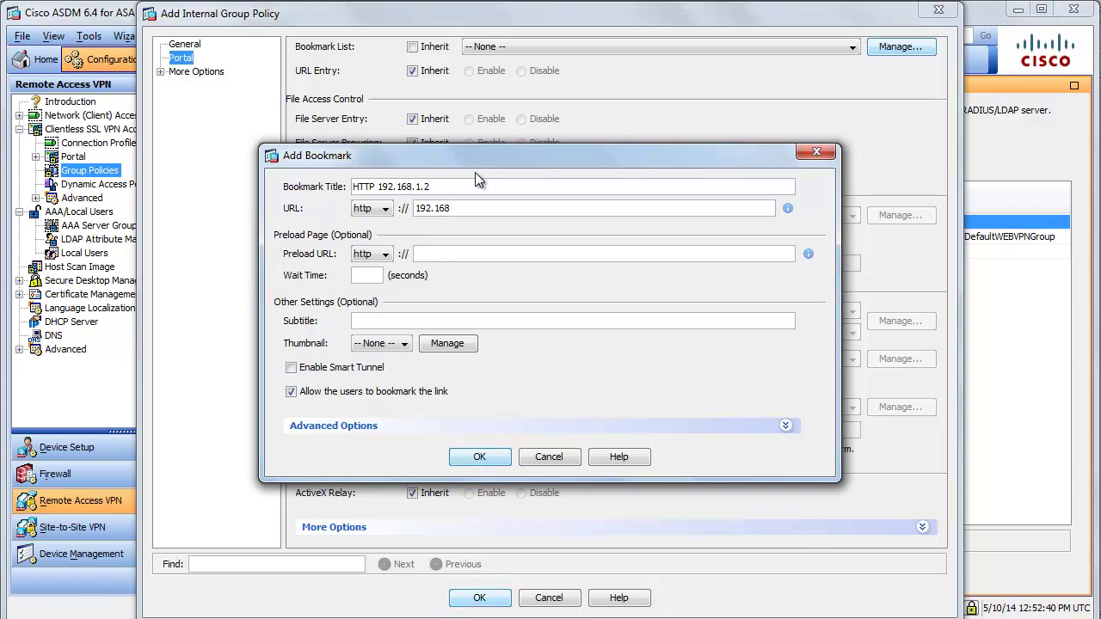
type("1.2/certvideos.html")
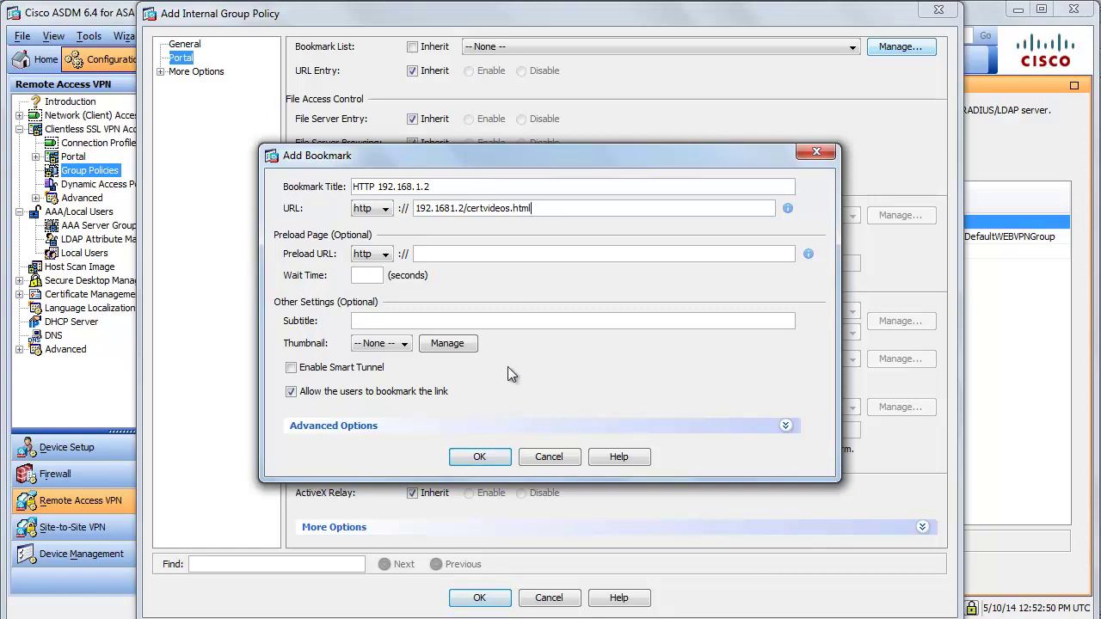
left_click(487, 458)
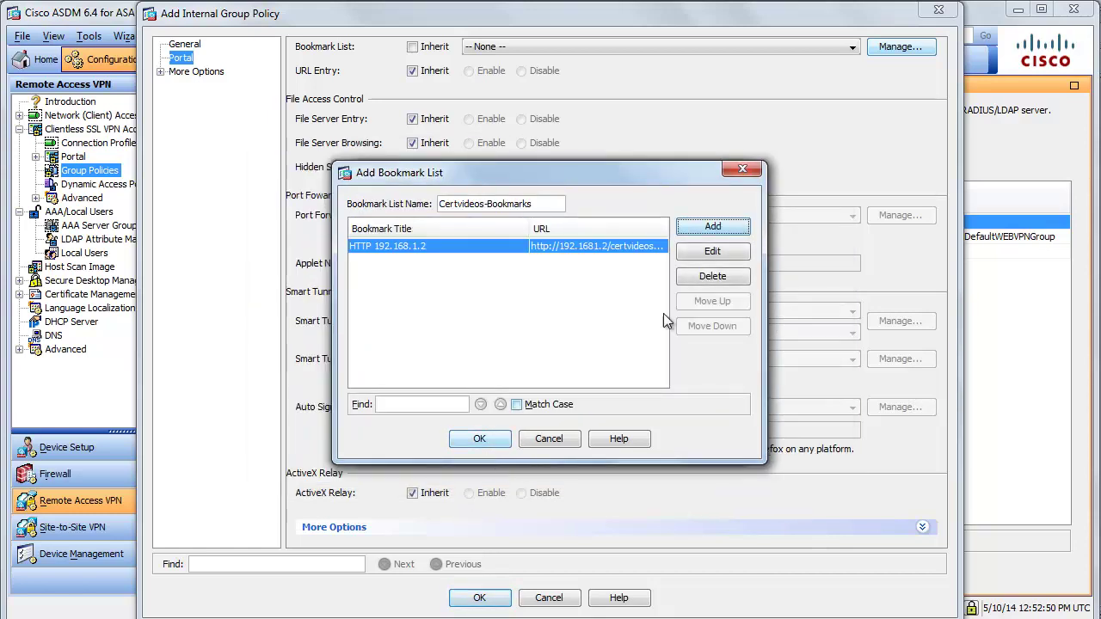
Step: Add an ftp bookmark 'FTP 192.168.1.2' pointing to 192.168.1.2 and save the list
left_click(718, 228)
type("FTP 192.168.1.2")
key("Tab")
key("f")
key("Tab")
type("192.168.1.2")
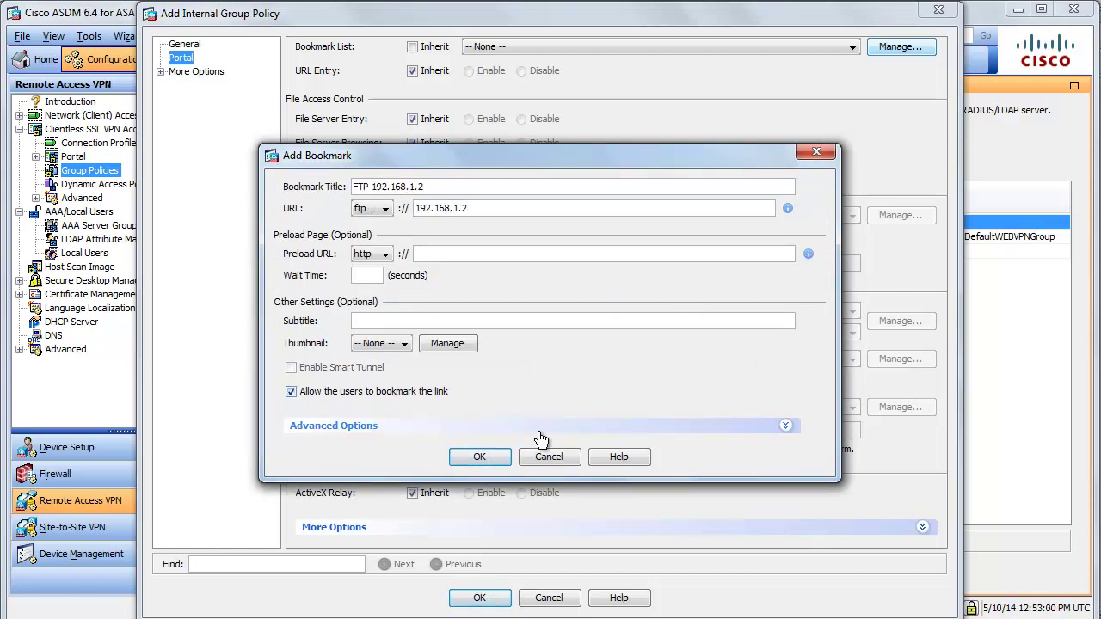
left_click(465, 463)
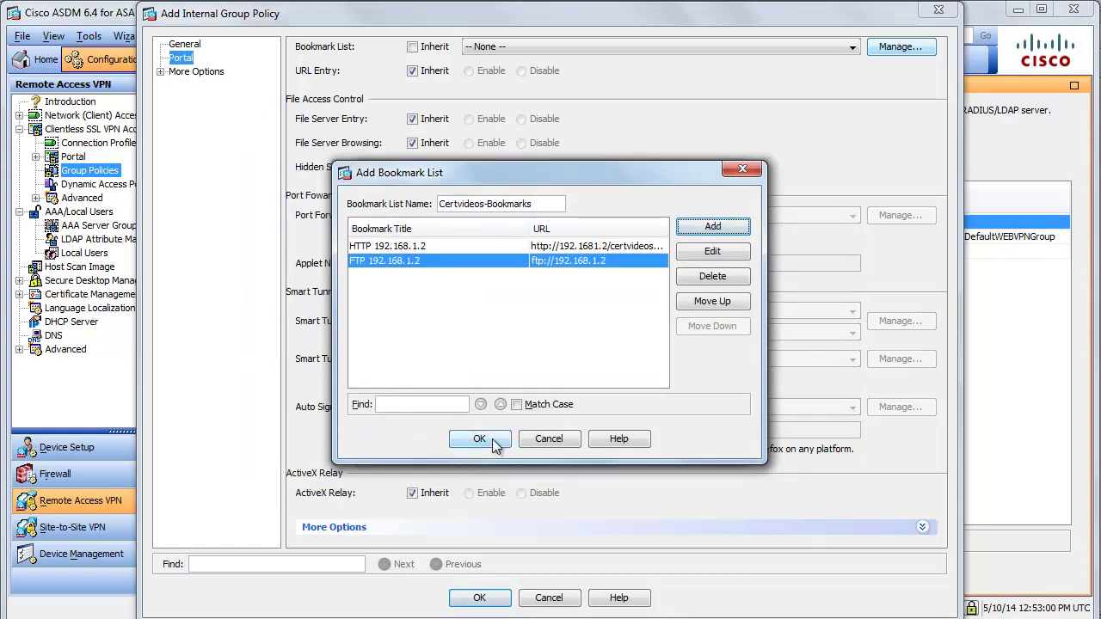
left_click(495, 442)
Step: Assign Certvideos-Bookmarks to the policy, then create Certvideos-policy and send it to the device
left_click(481, 441)
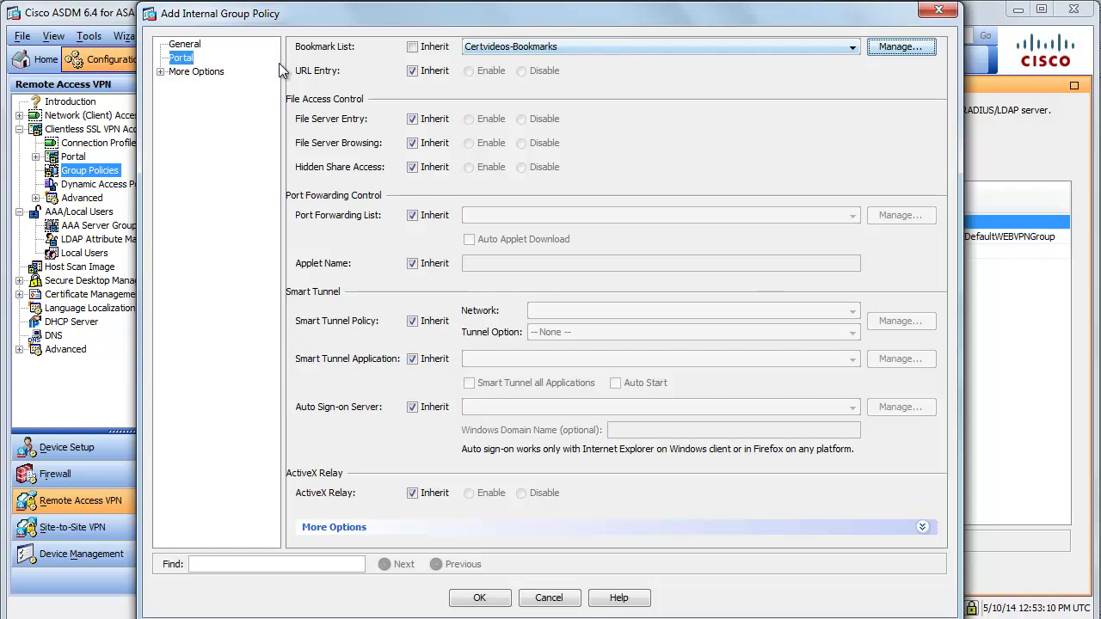
left_click(191, 75)
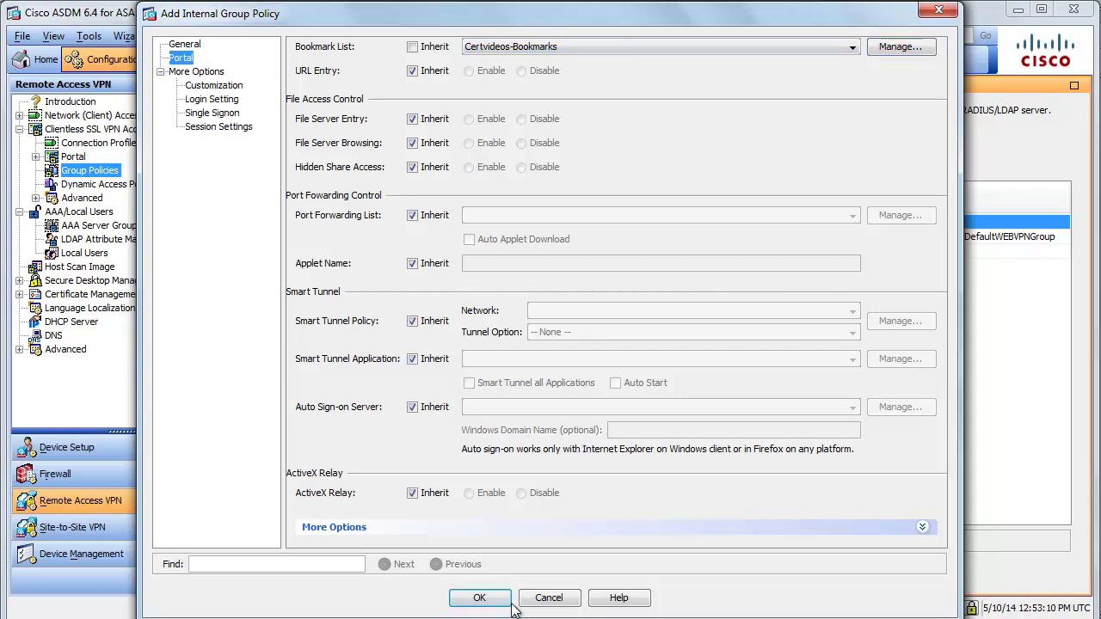
left_click(479, 598)
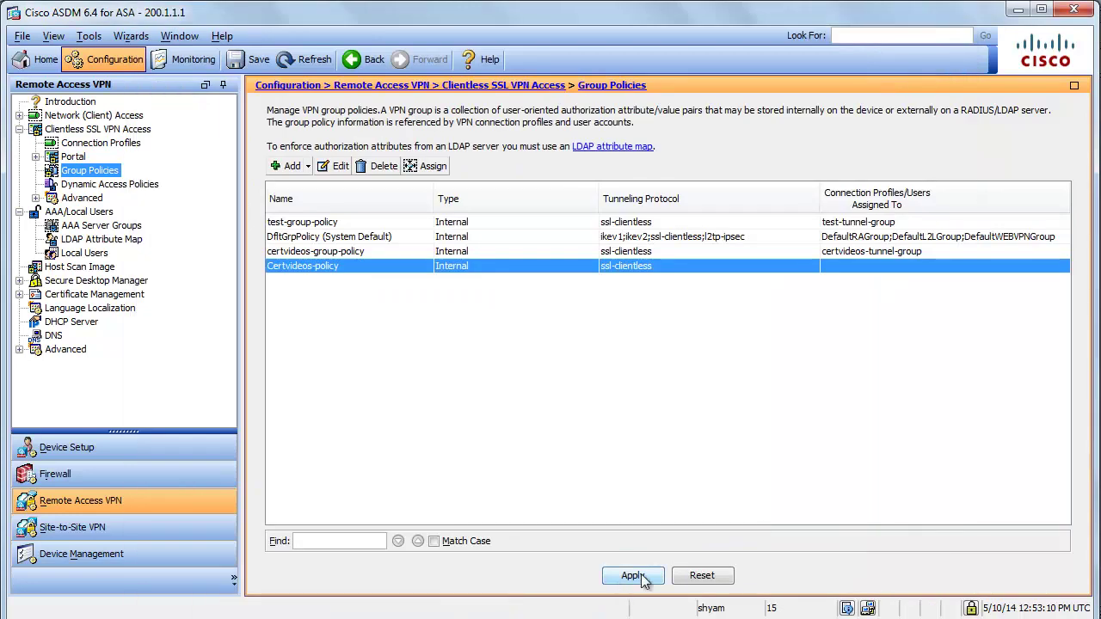
left_click(633, 576)
left_click(452, 485)
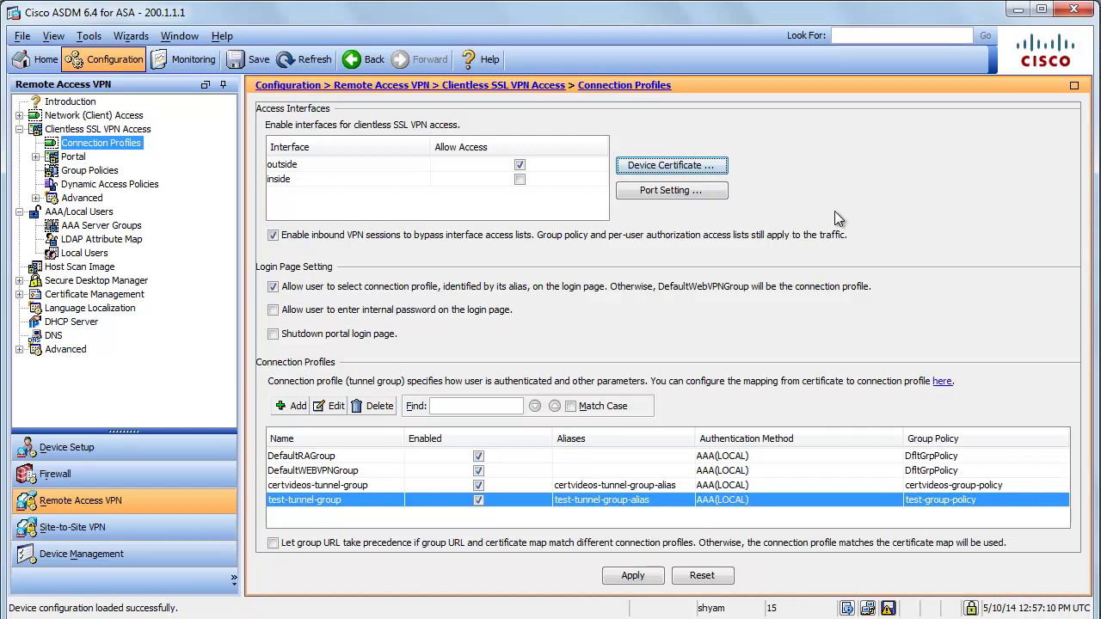
Step: Start a new identity certificate with trustpoint name ASDM_TrustPoint1
left_click(710, 169)
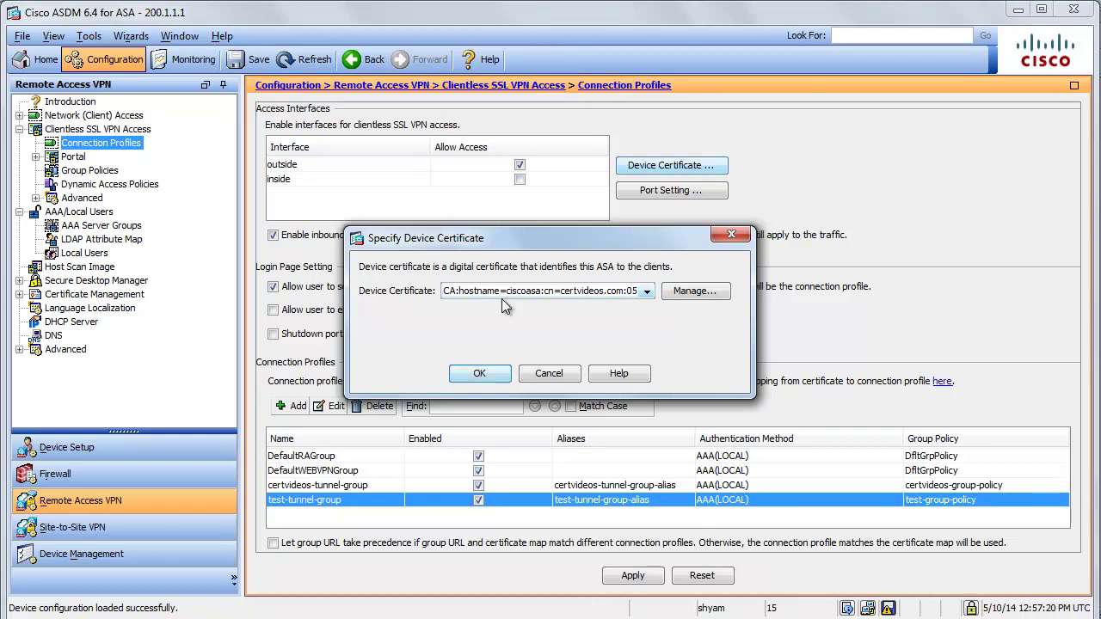
left_click(693, 292)
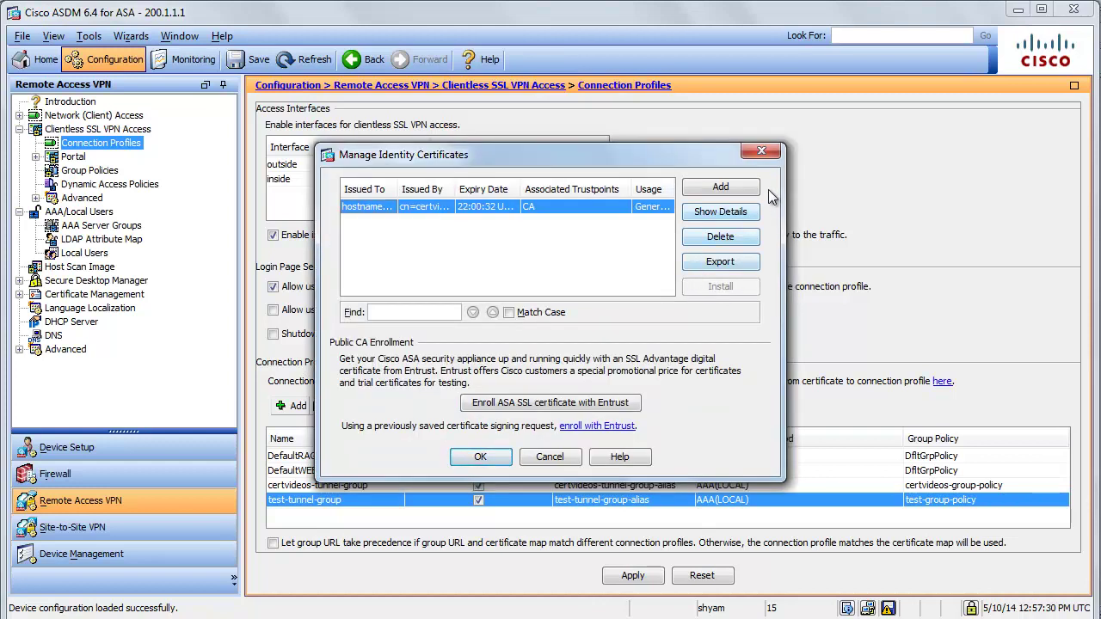
left_click(721, 188)
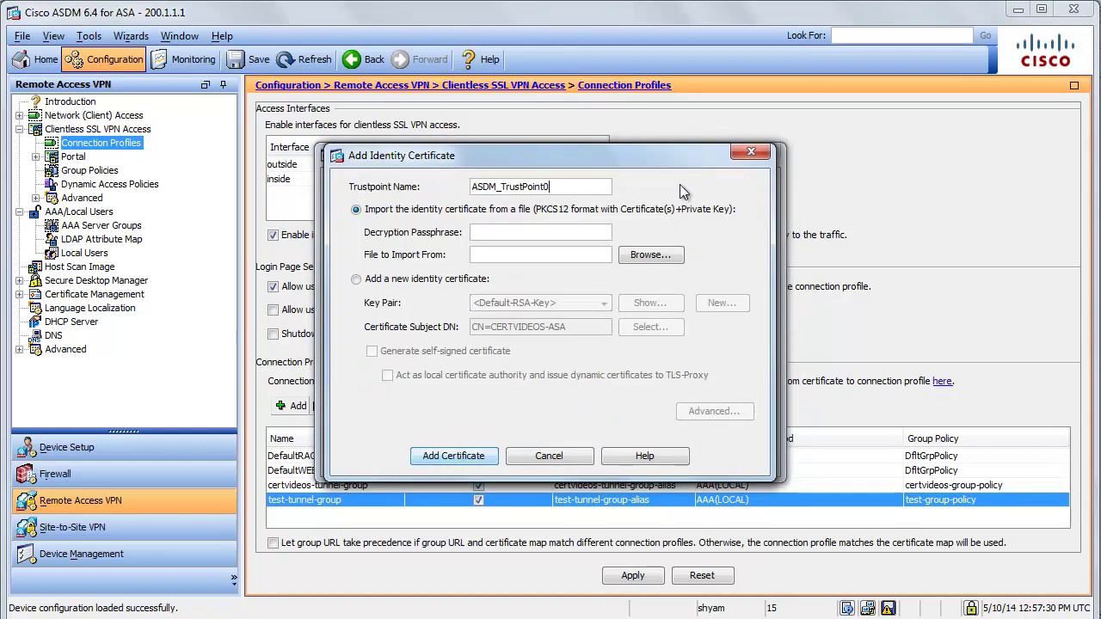
key("BackSpace")
type("1")
left_click(356, 281)
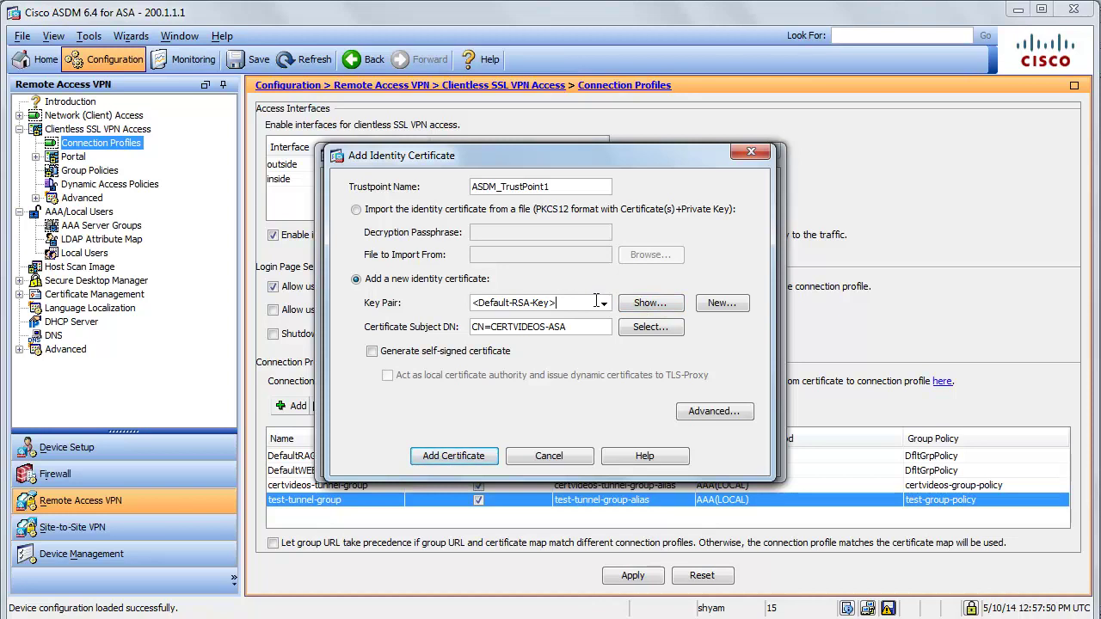
Step: Generate a new key pair named VPN-KEYS for the certificate
left_click(721, 303)
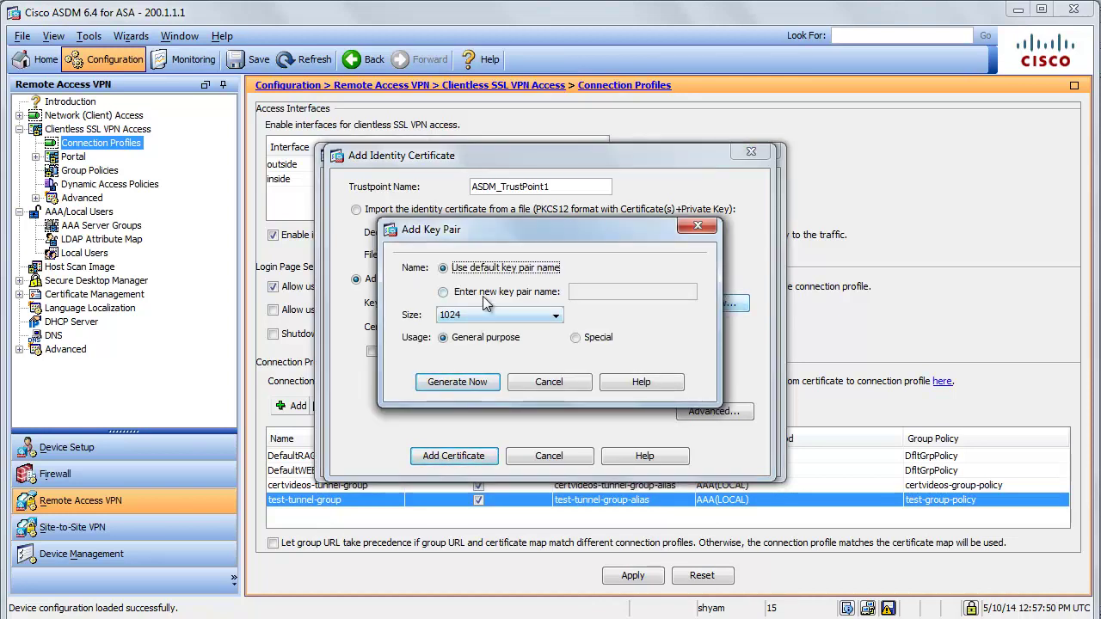
left_click(483, 296)
left_click(592, 291)
type("VPN-KEYS")
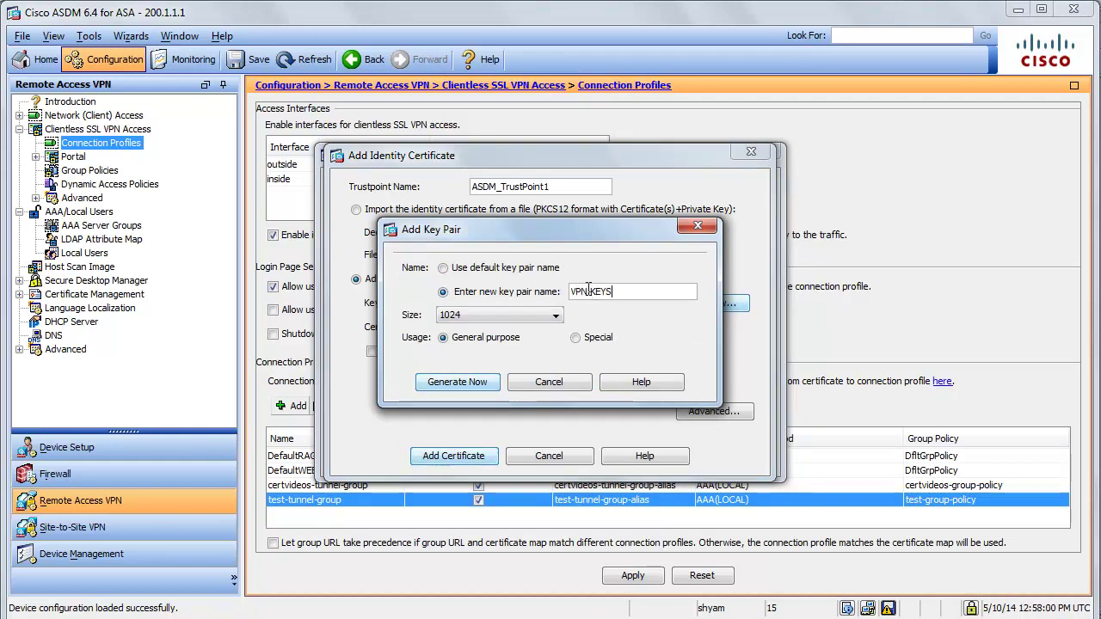
left_click(458, 385)
left_click(476, 484)
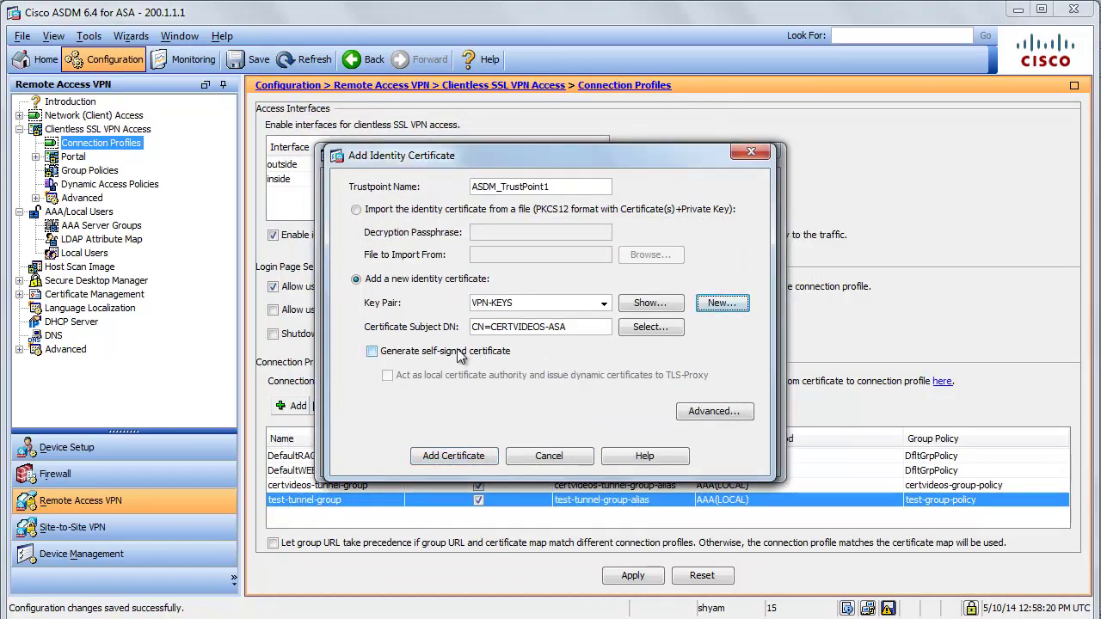
Step: Create ASDM_TrustPoint1 as a self-signed identity certificate and select it
left_click(459, 355)
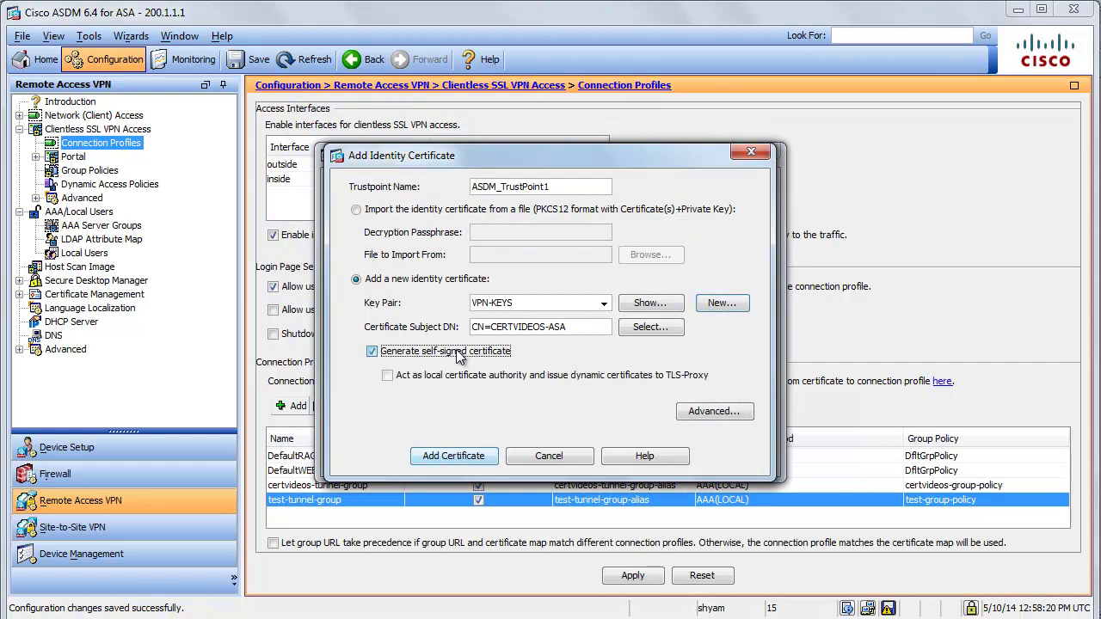
left_click(460, 455)
left_click(455, 484)
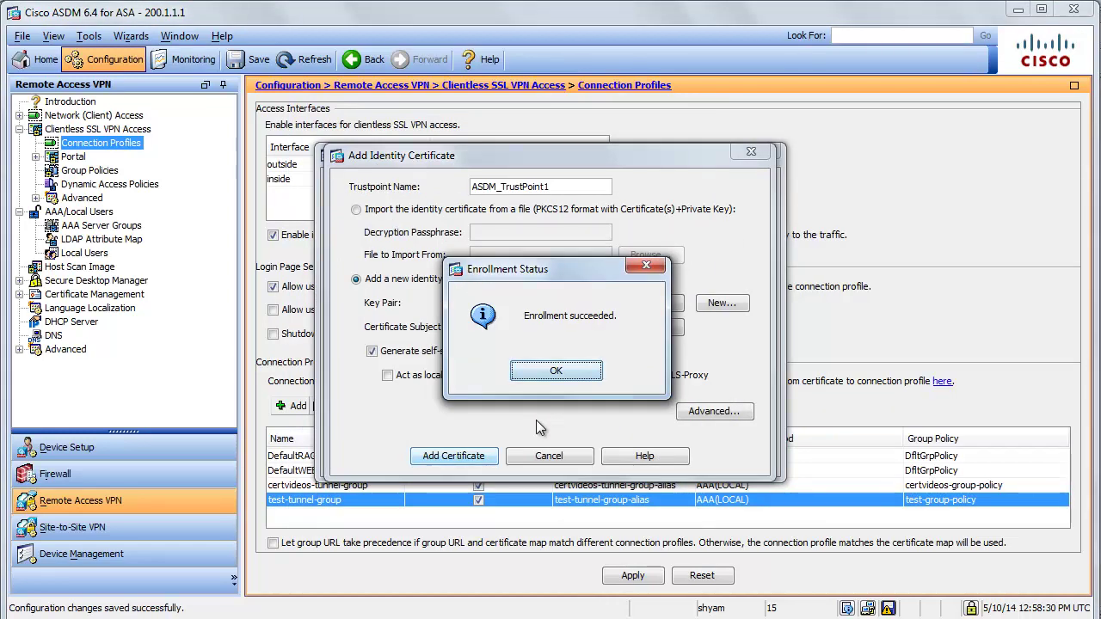
left_click(578, 372)
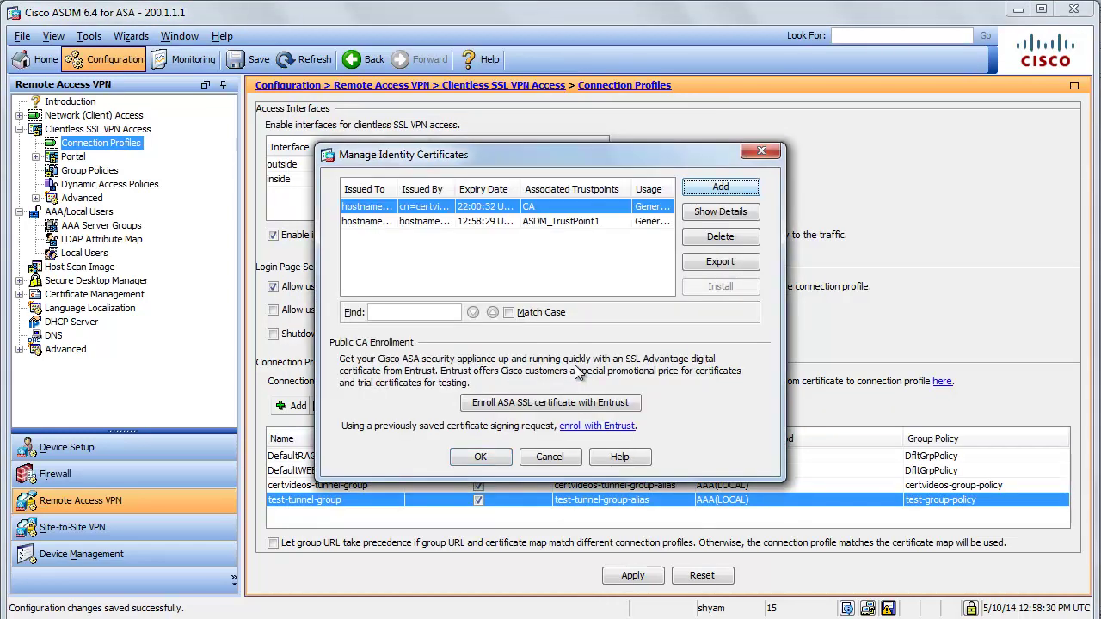
left_click(483, 225)
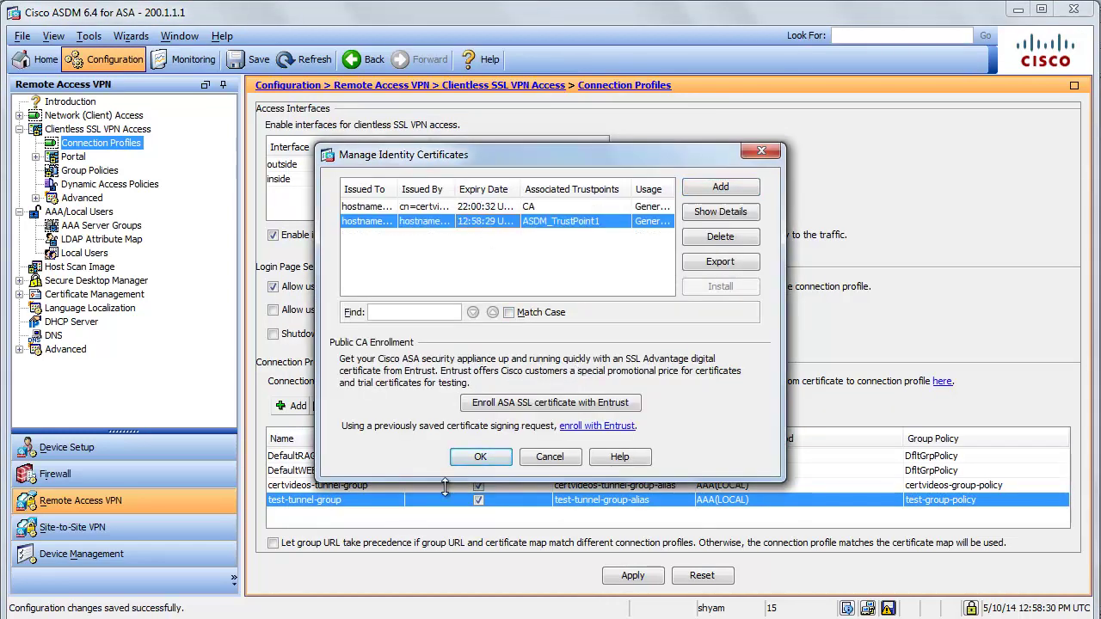
left_click(480, 457)
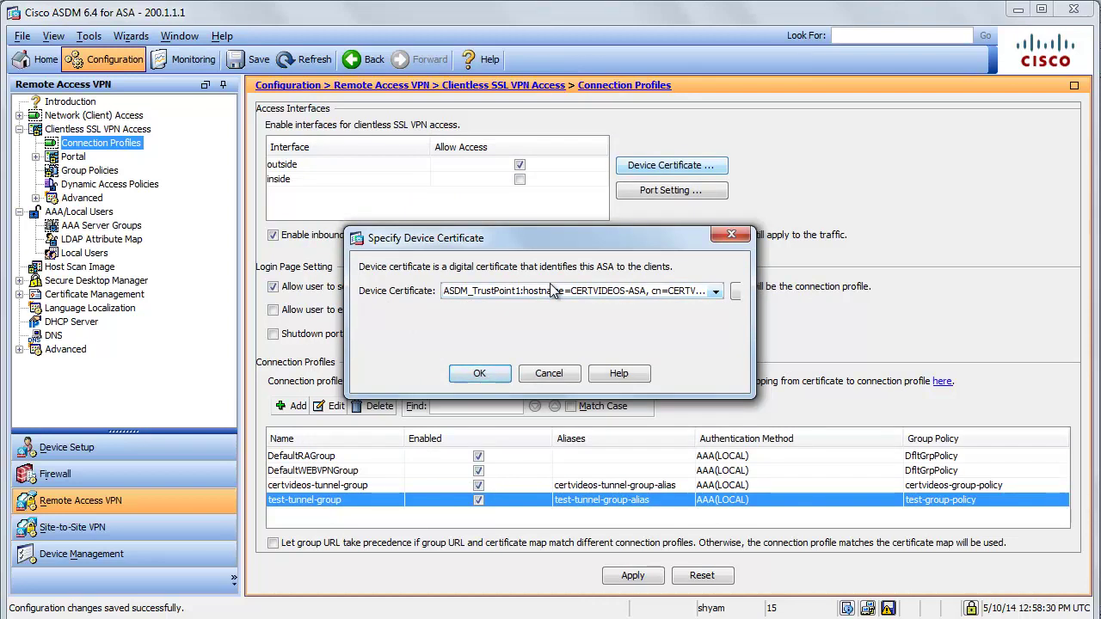
Step: Set the CA certificate as the device certificate and confirm
left_click(575, 293)
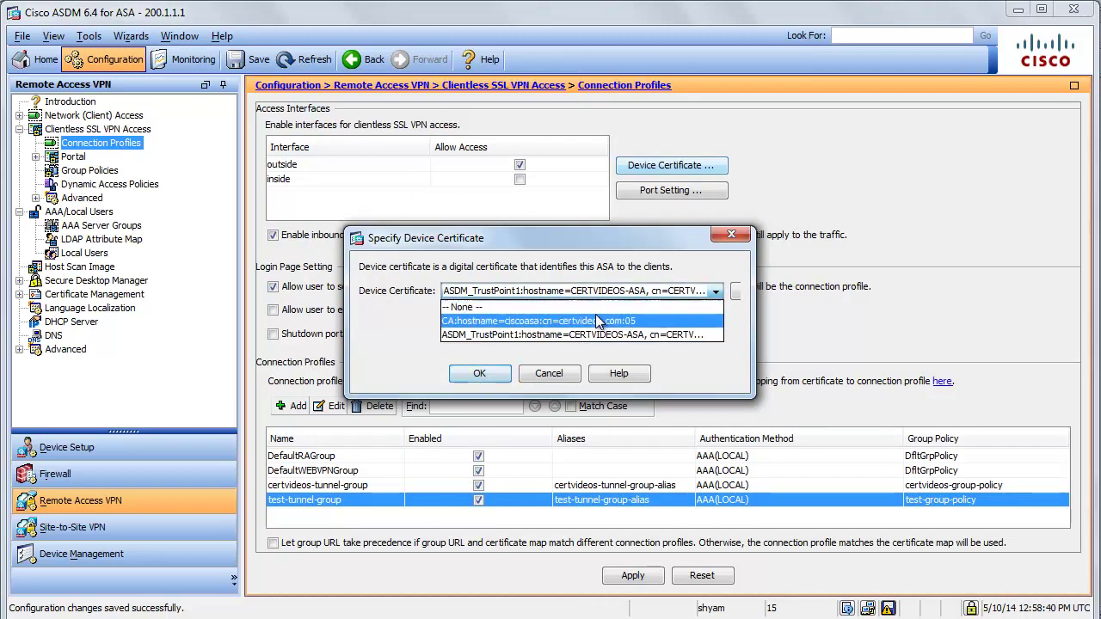
mouse_move(600, 320)
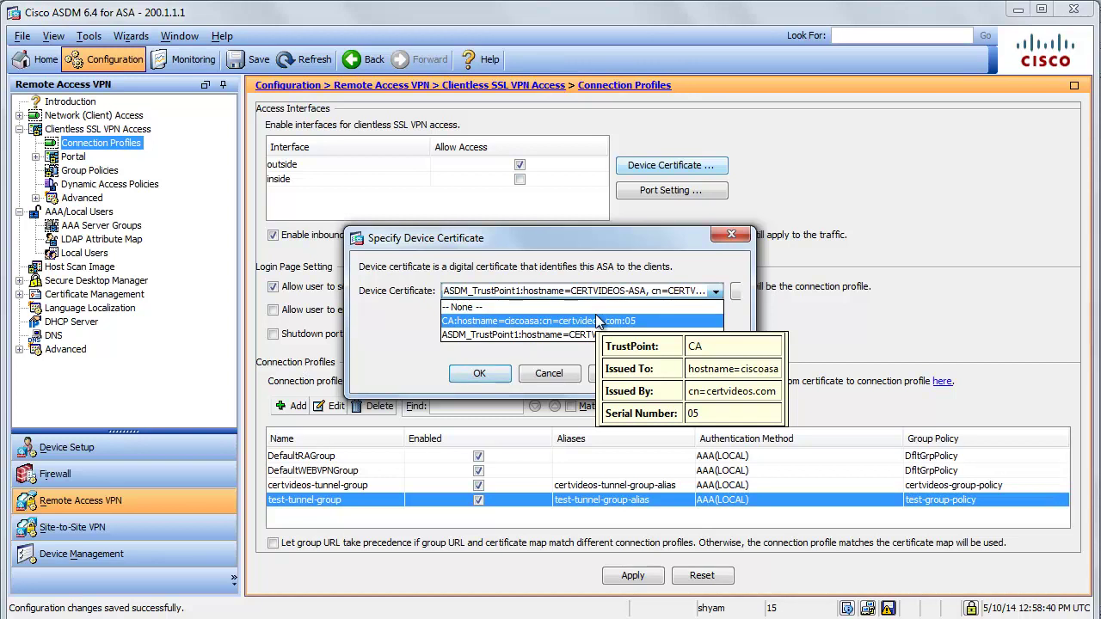
left_click(599, 321)
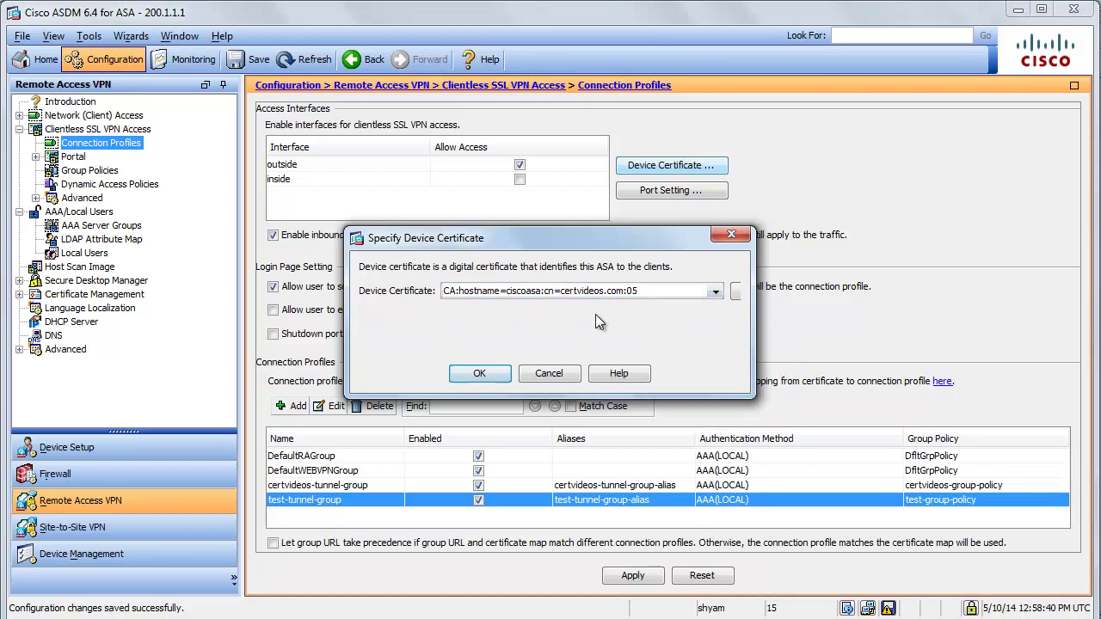
left_click(486, 375)
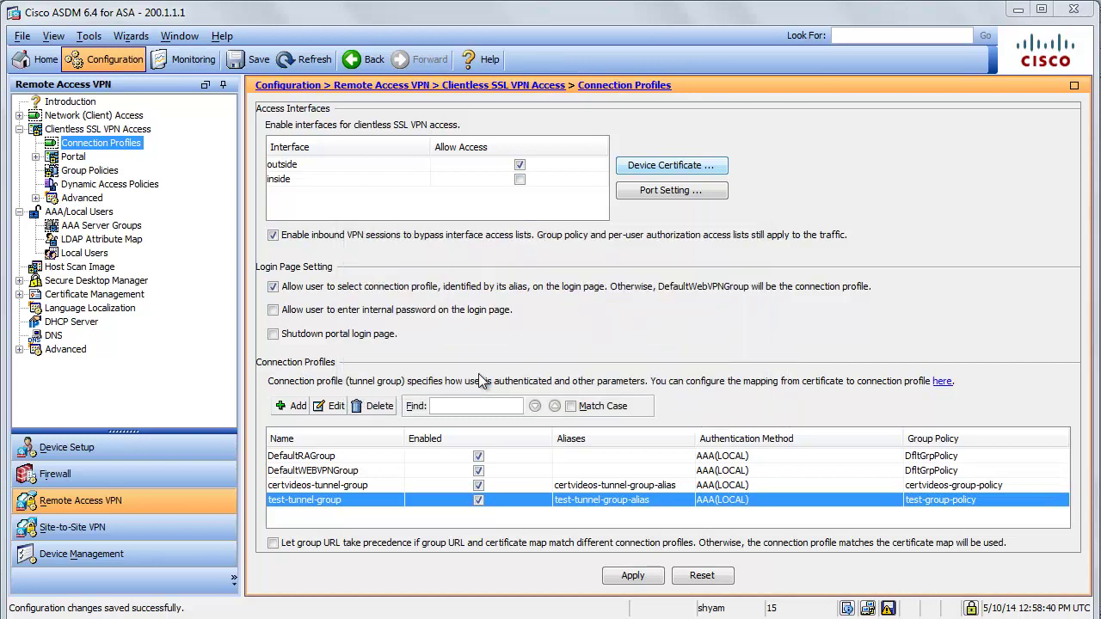
left_click(682, 194)
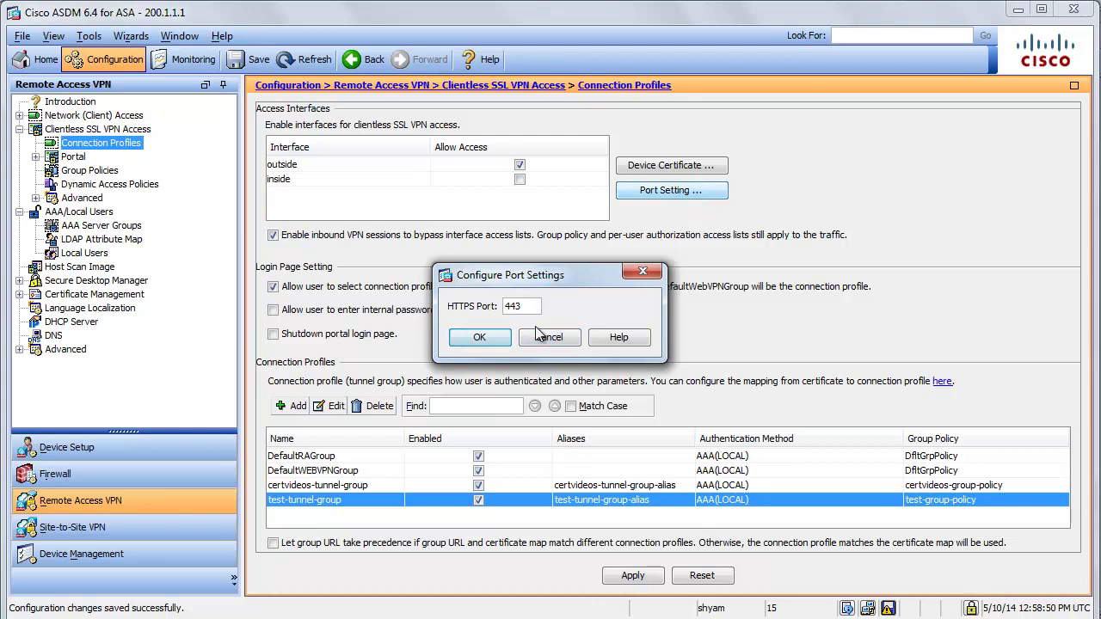
left_click(499, 337)
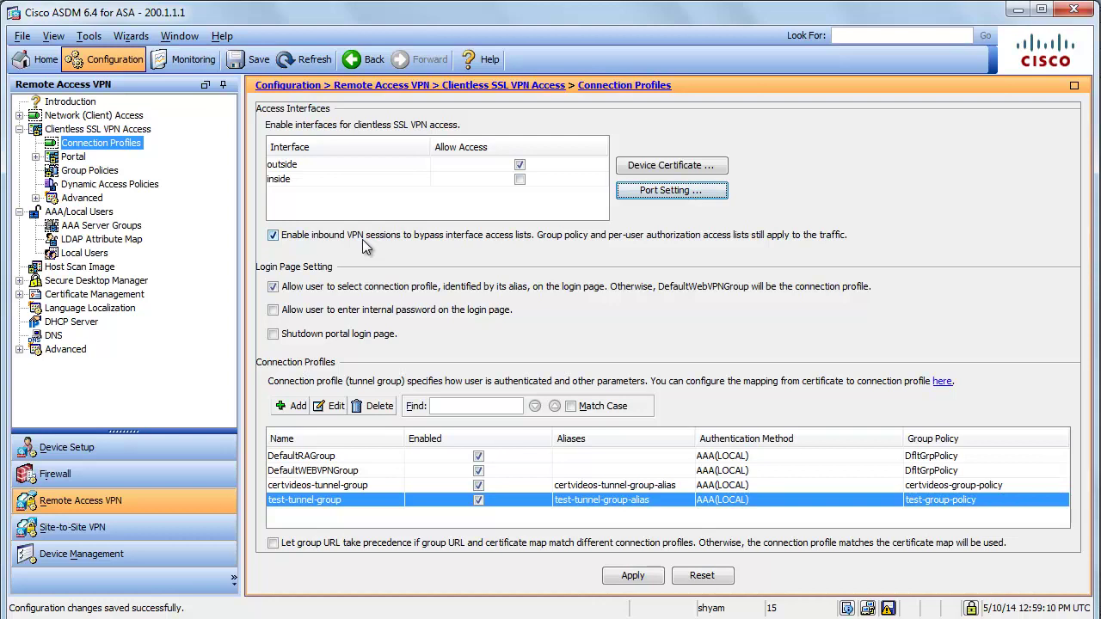
left_click(369, 238)
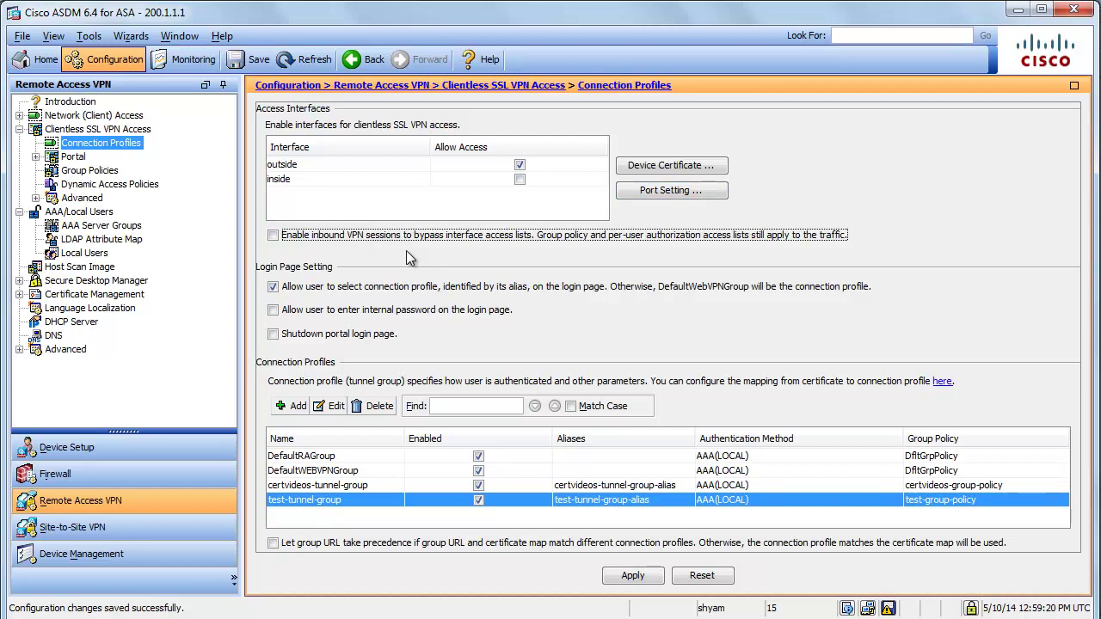
left_click(413, 233)
Step: Add a connection profile named Certvideos with alias Certvideos-alias
left_click(294, 406)
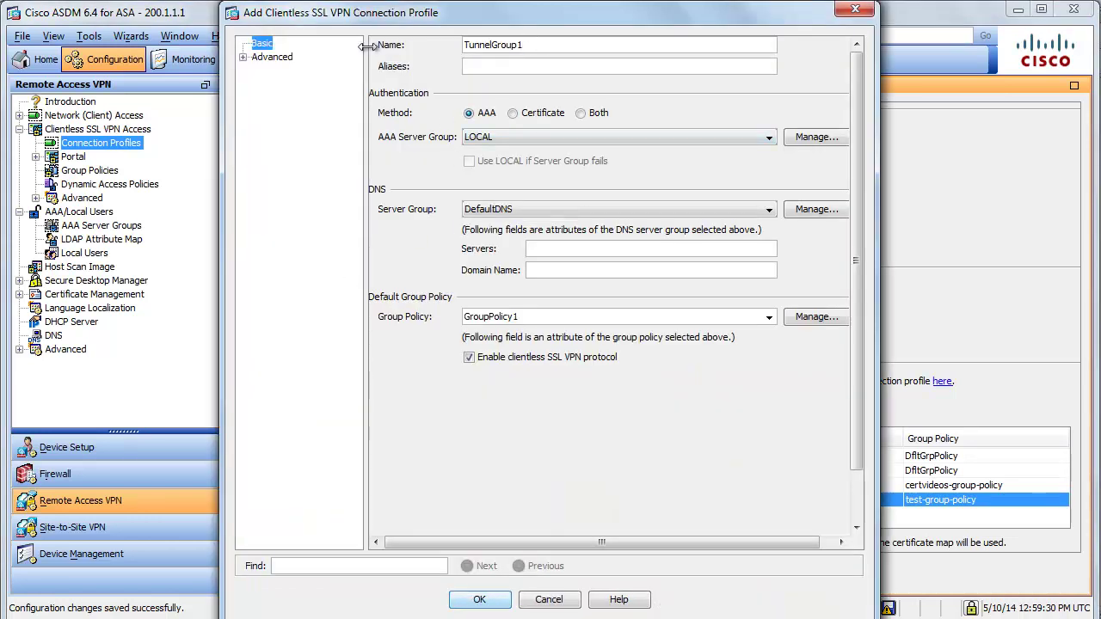
key("alt+Tab")
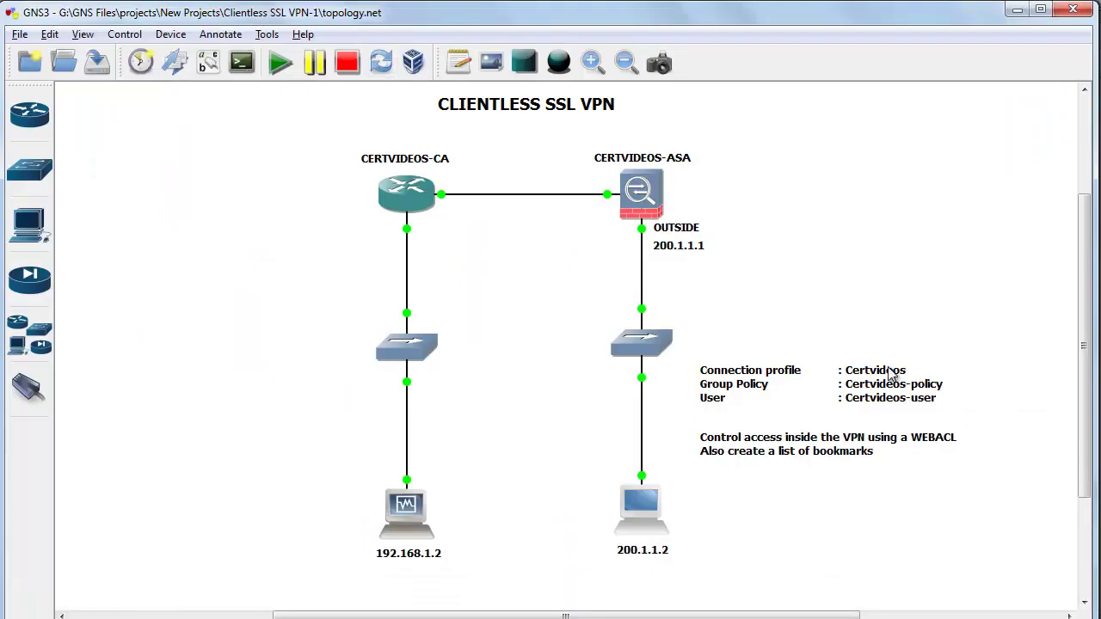
key("alt+Tab")
key("BackSpace")
type("Certvo")
type("eos")
key("Tab")
type("Certvideos-alias")
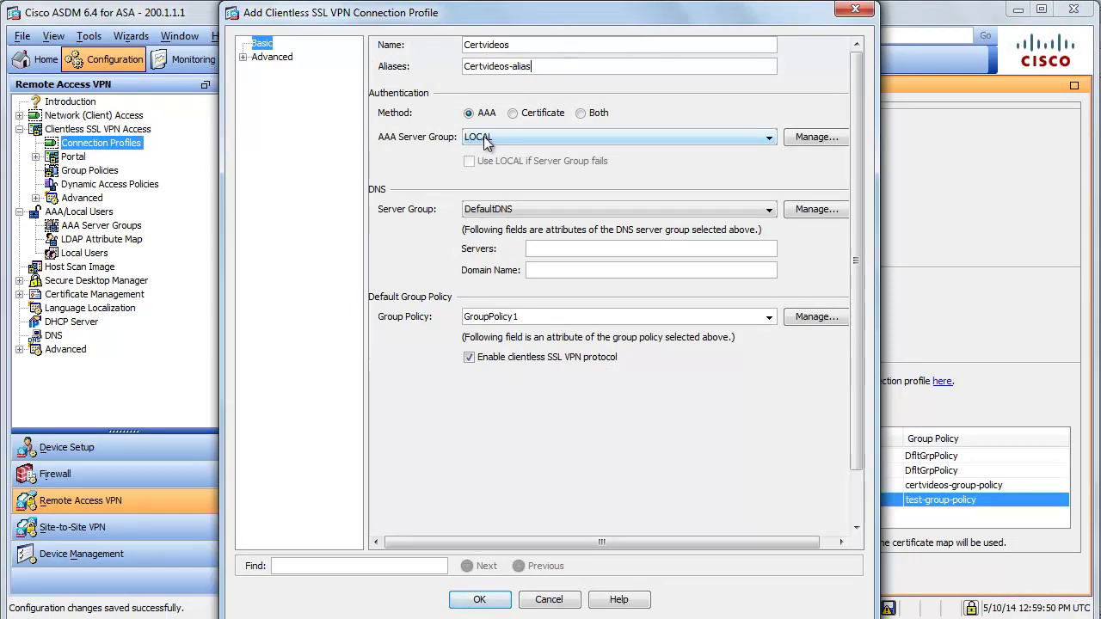
Step: Pick Certvideos-policy in the group policy manager for the profile
left_click(540, 243)
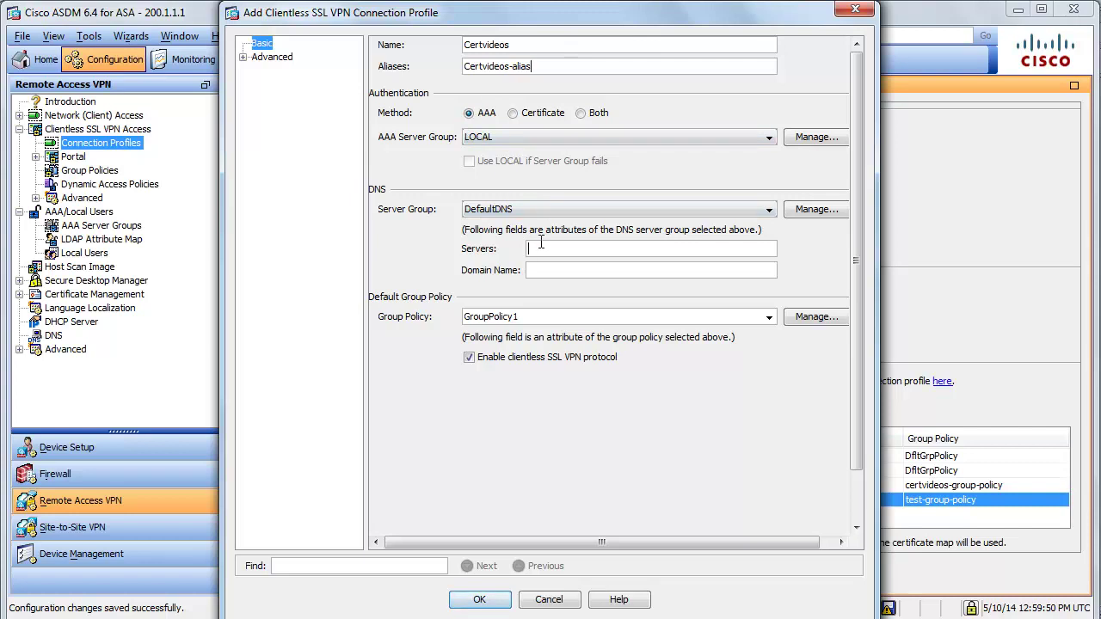
left_click(582, 267)
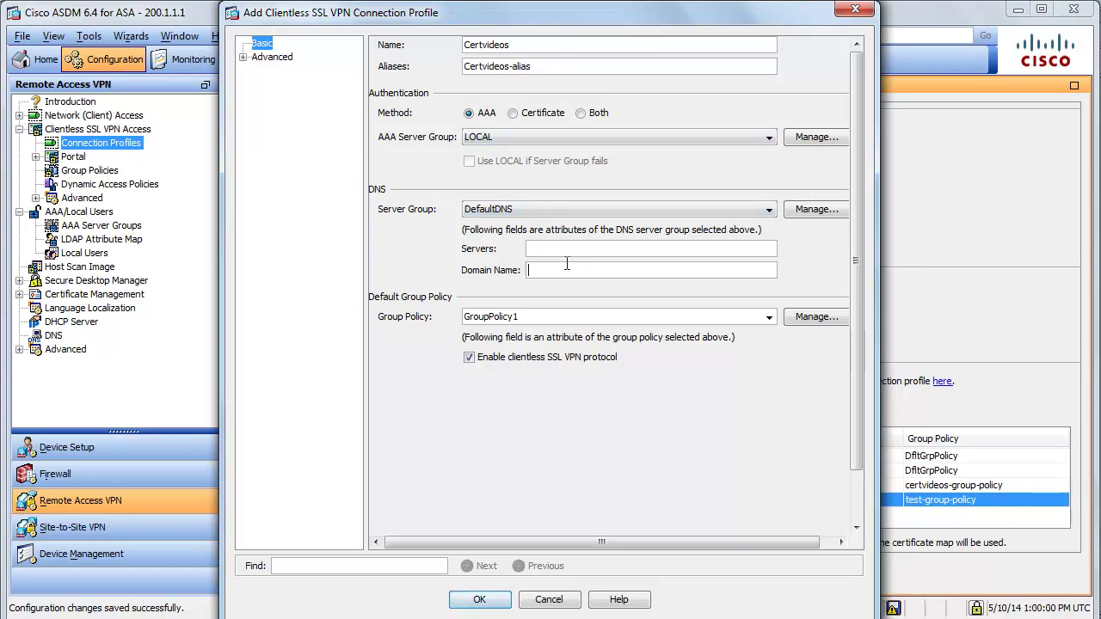
left_click(814, 318)
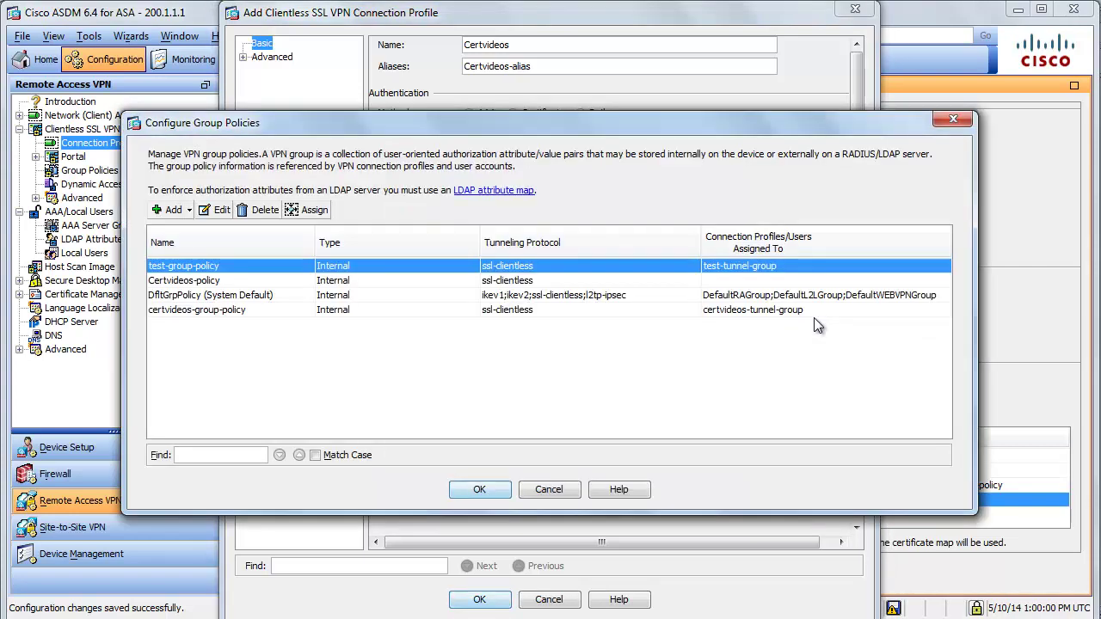
left_click(200, 284)
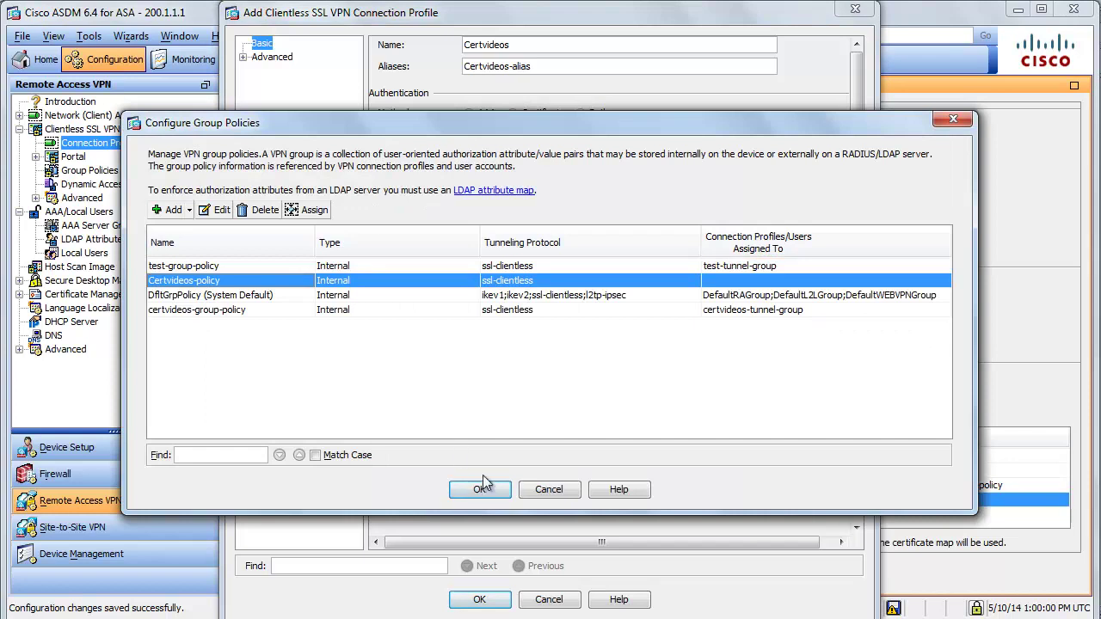
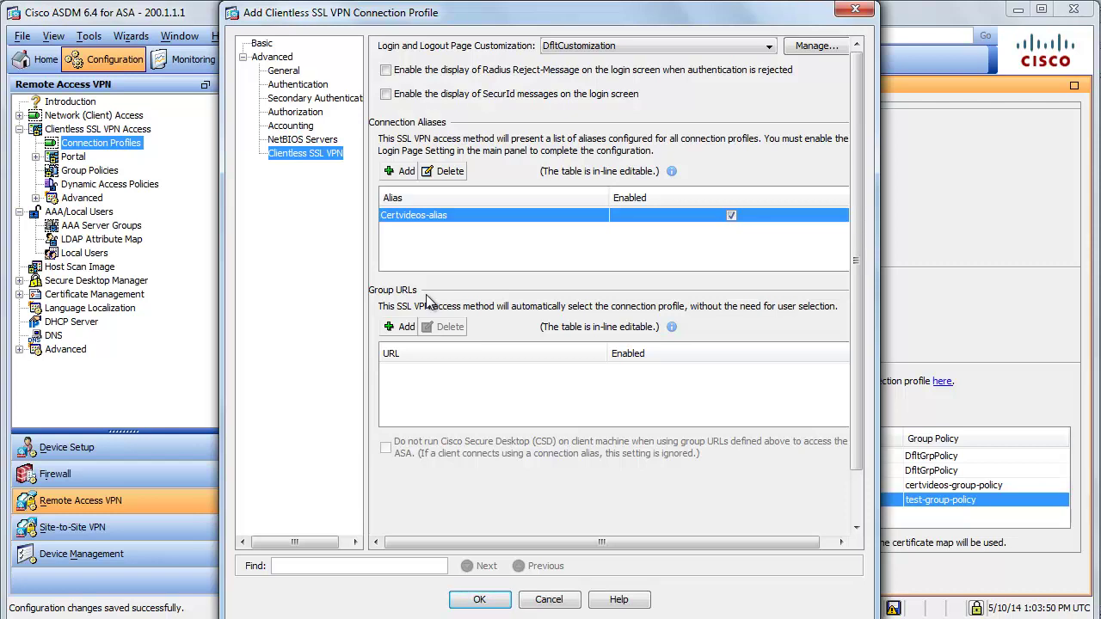
left_click(402, 333)
type("https://200.1.1.2/certvideos-a")
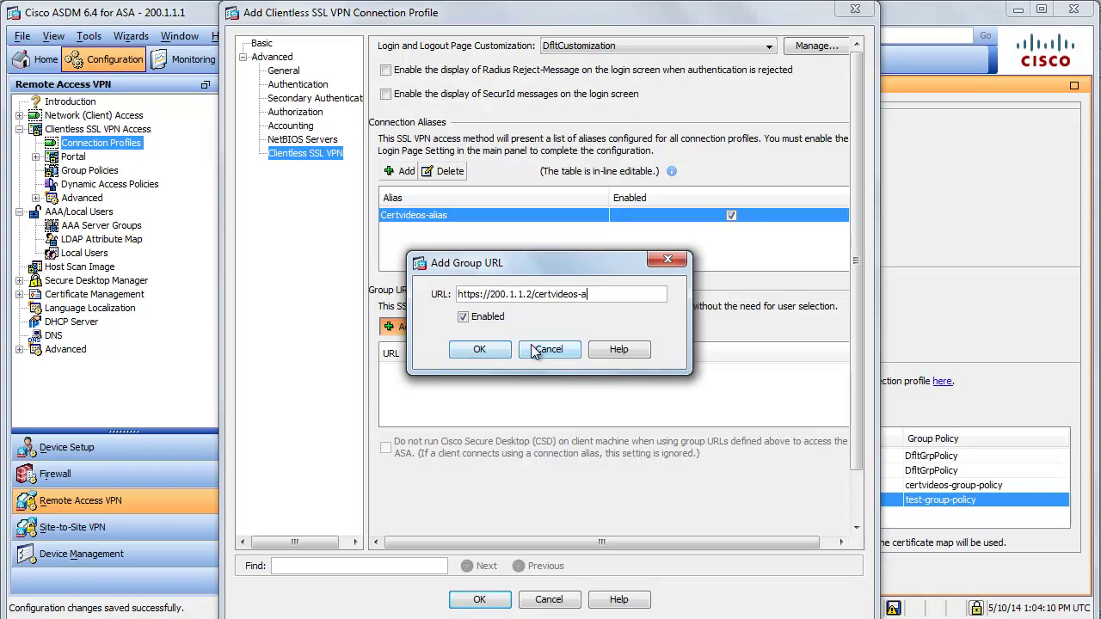
key("BackSpace")
key("BackSpace")
key("alt+Tab")
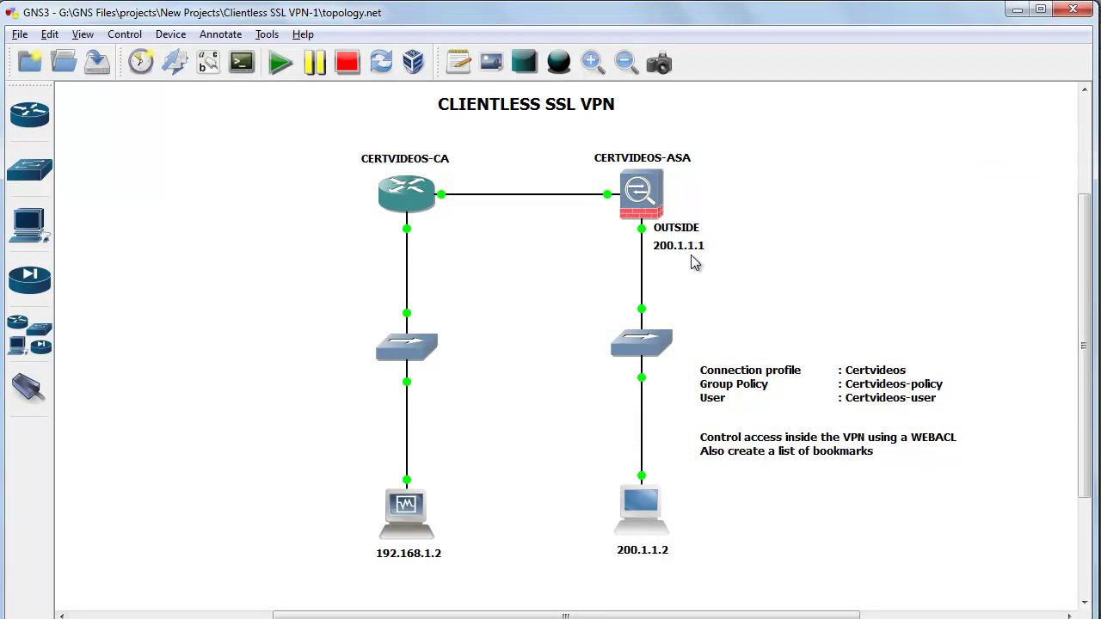
key("alt+Tab")
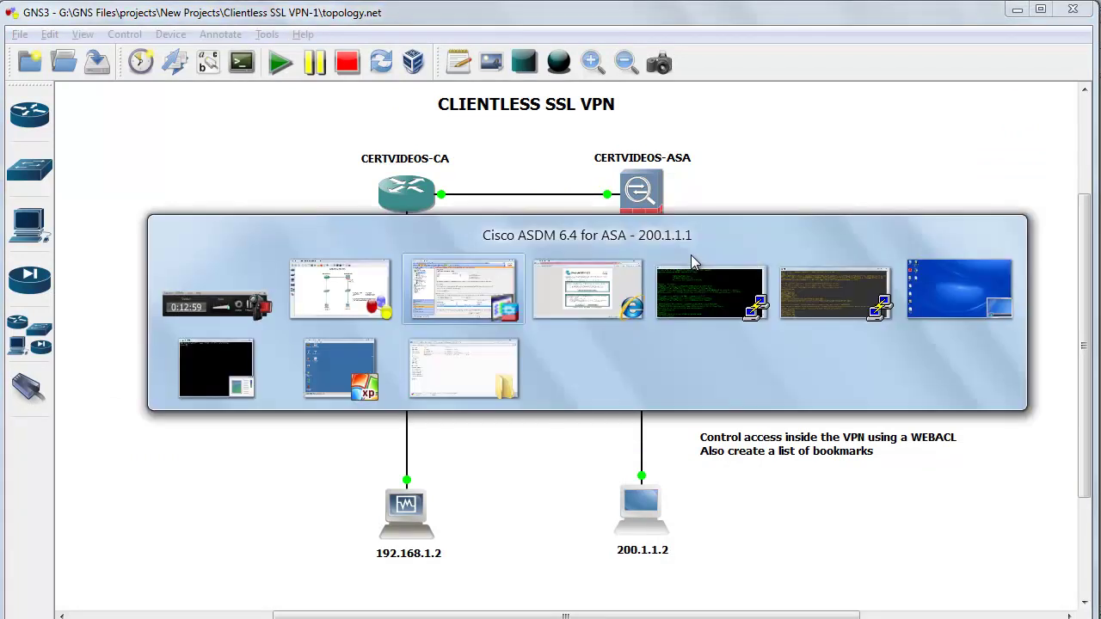
left_click(533, 293)
key("BackSpace")
type("1")
left_click(479, 350)
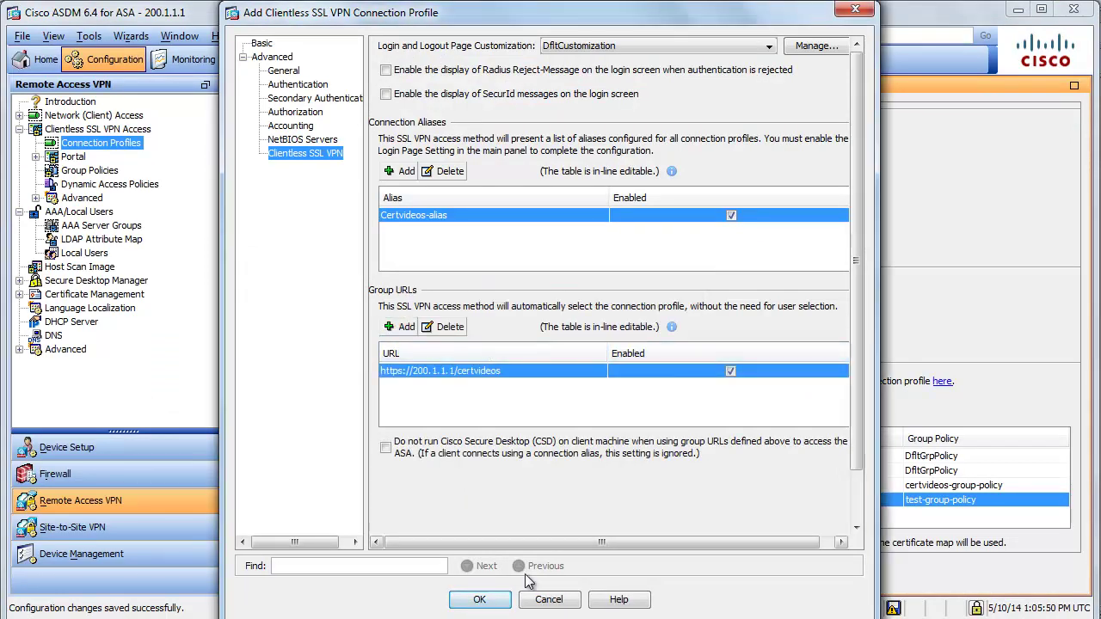
Step: Finish the Certvideos profile, apply and send it to the ASA, then go to AAA/Local Users
left_click(472, 600)
left_click(626, 581)
key("Return")
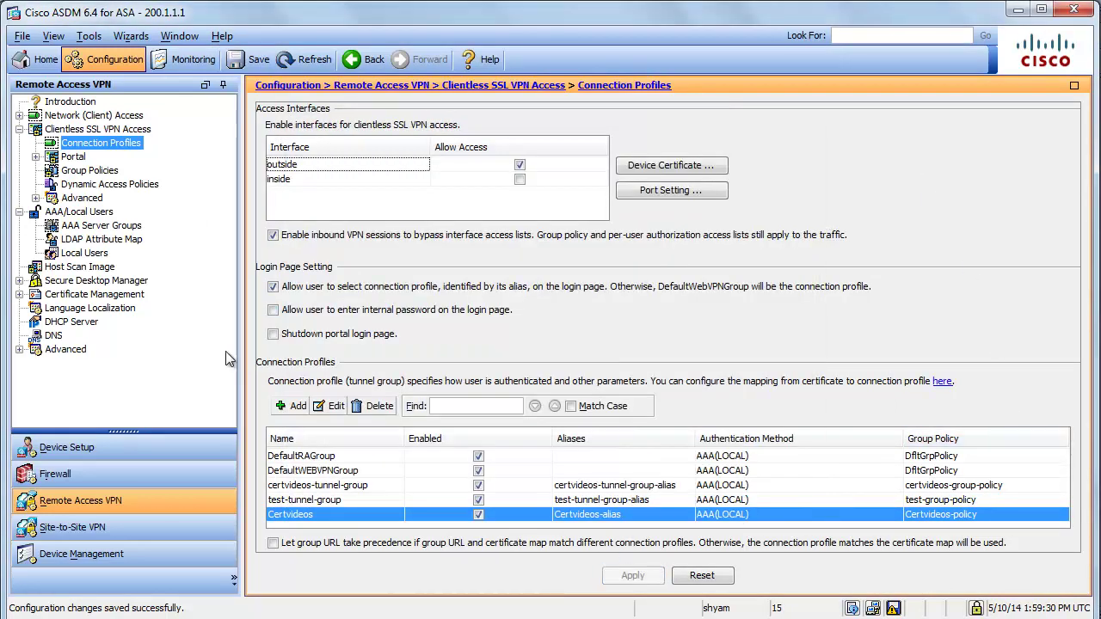
left_click(101, 215)
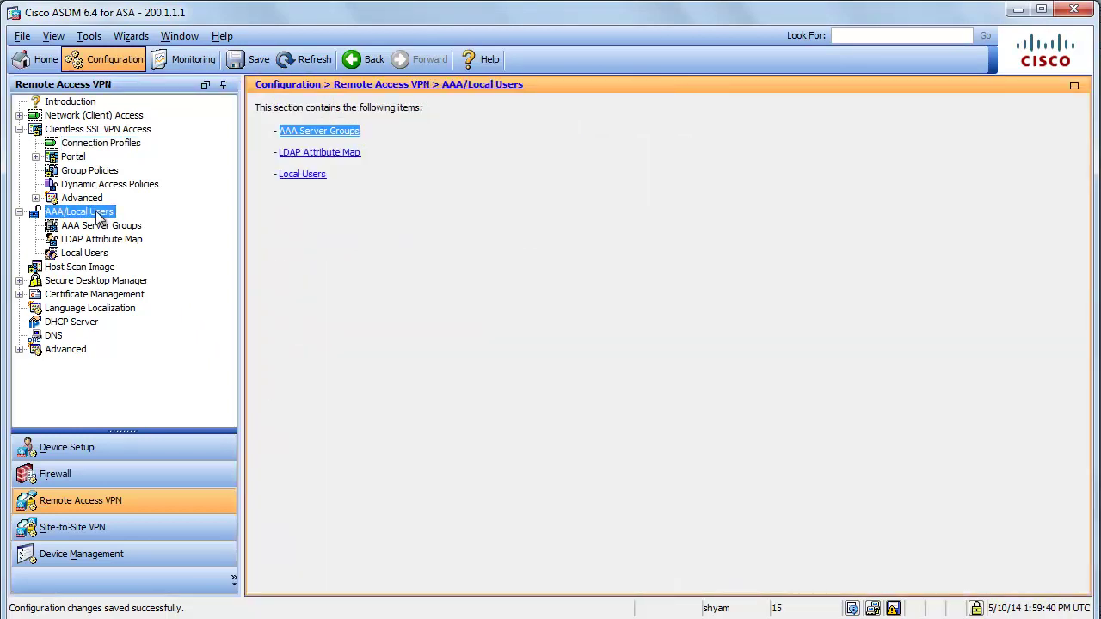
Step: Add local user vpn-user with a password and no ASDM, SSH, Telnet or console access
left_click(96, 253)
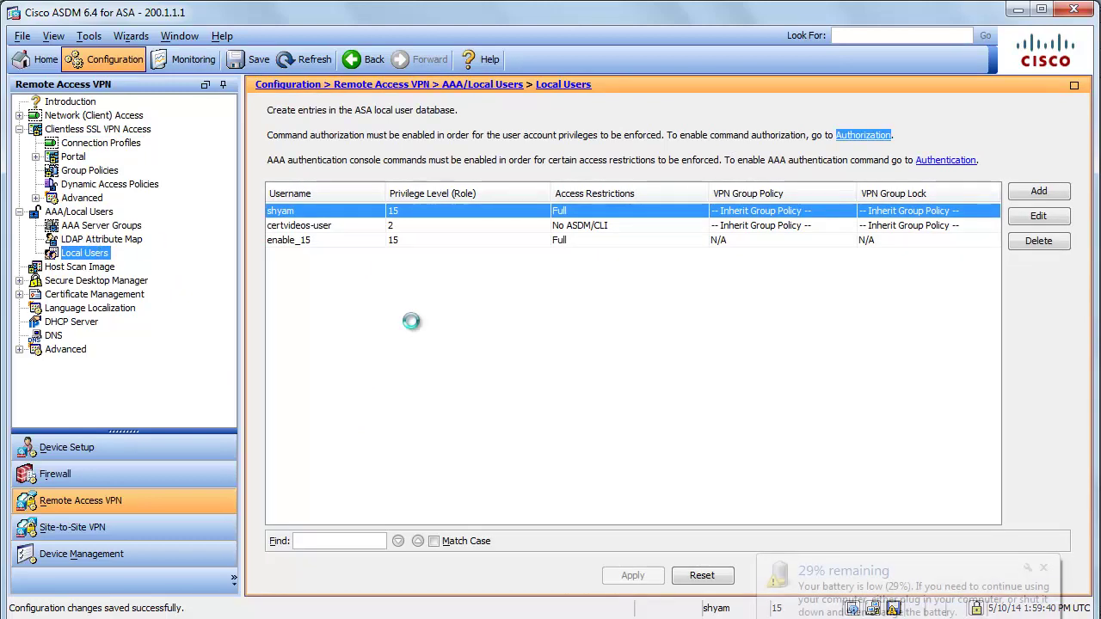
left_click(1039, 192)
left_click_drag(426, 64, 366, 64)
type("vpn-user")
key("Tab")
type("*****")
key("Tab")
type("*****")
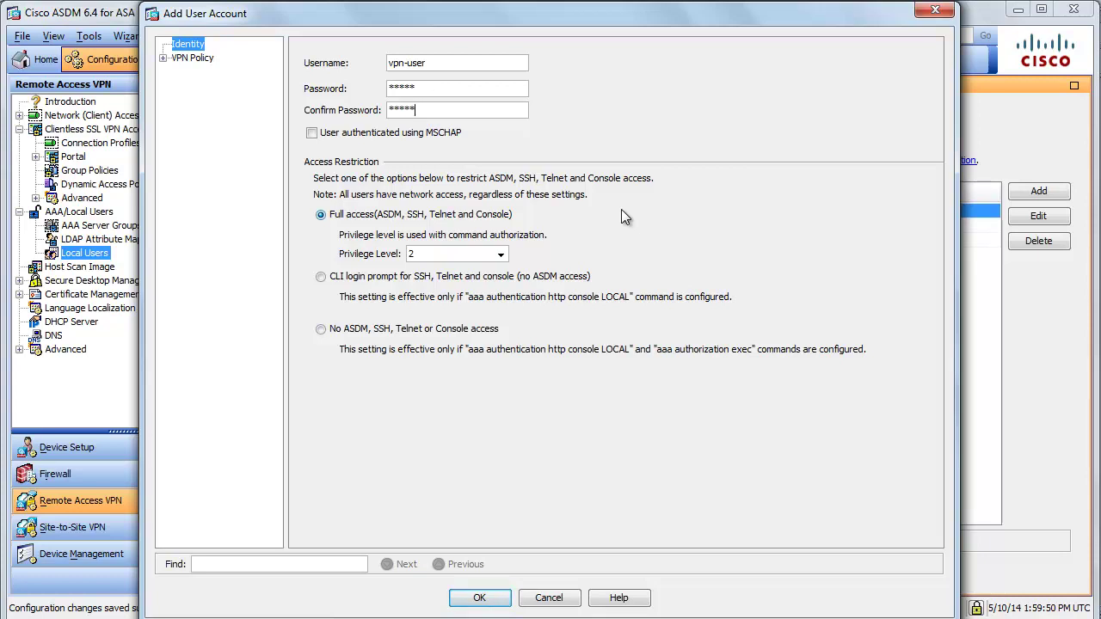
left_click(456, 330)
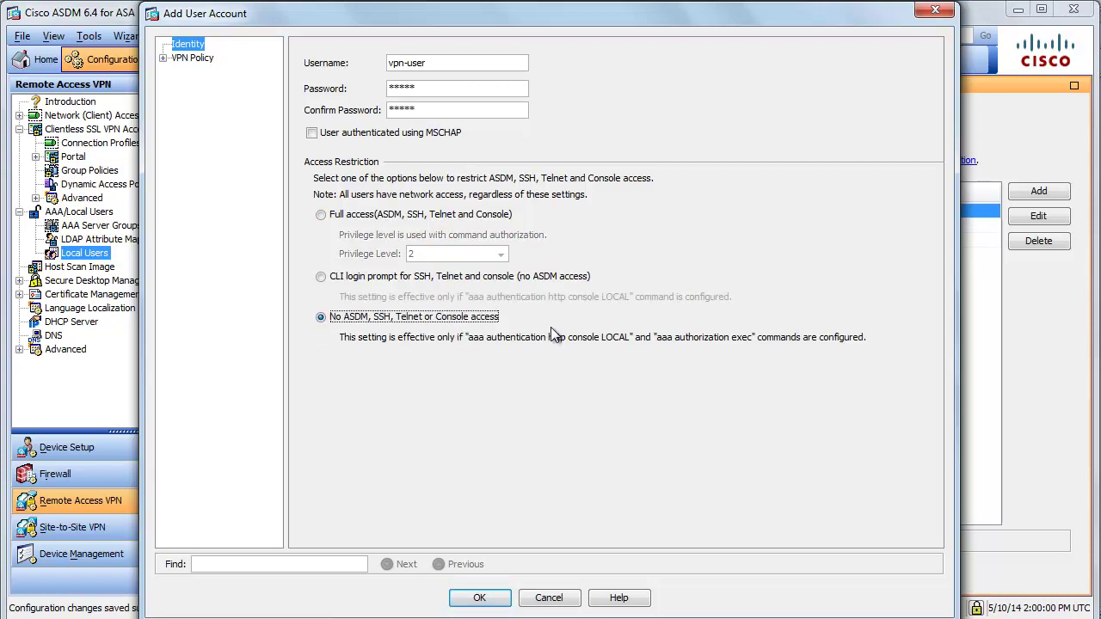
Step: Review the user's VPN policy, confirm the user, apply it, and save the configuration to flash
left_click(163, 57)
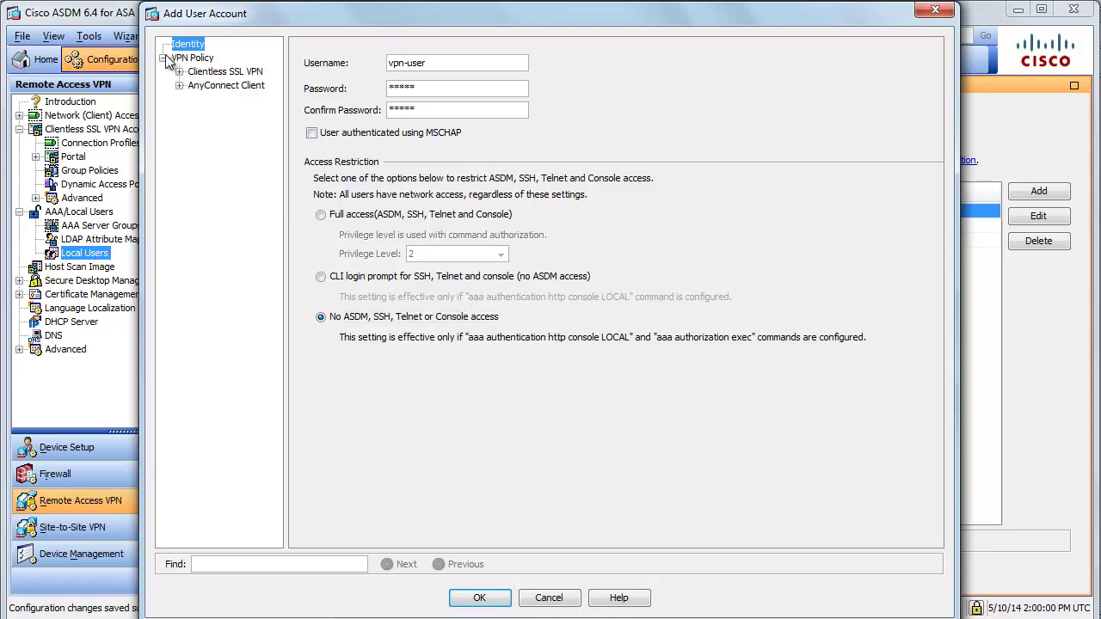
left_click(193, 57)
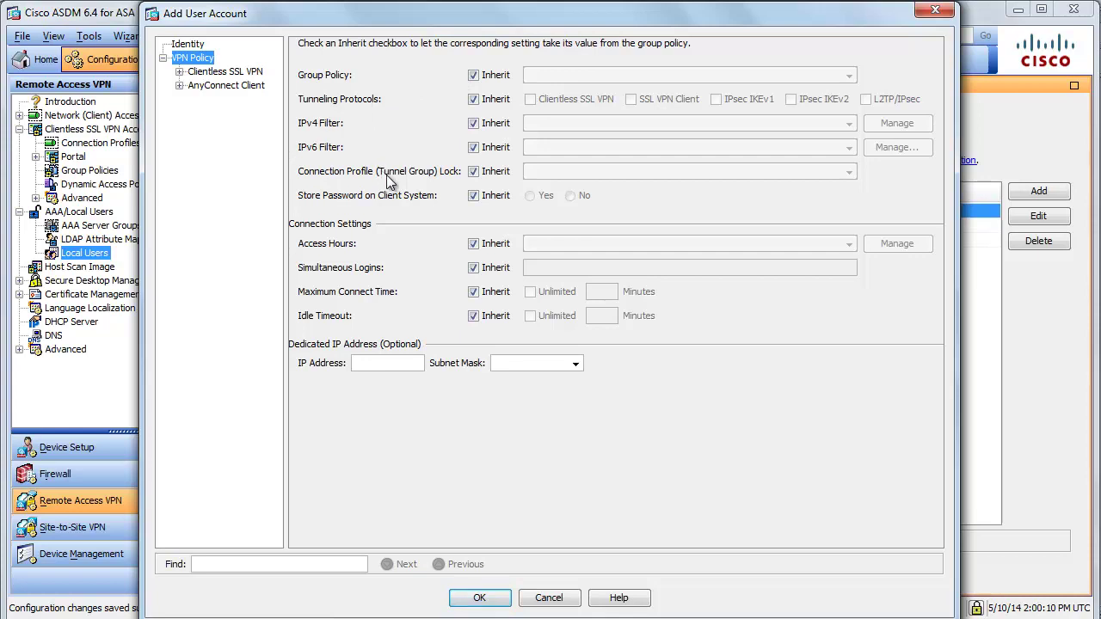
left_click(383, 371)
left_click(479, 598)
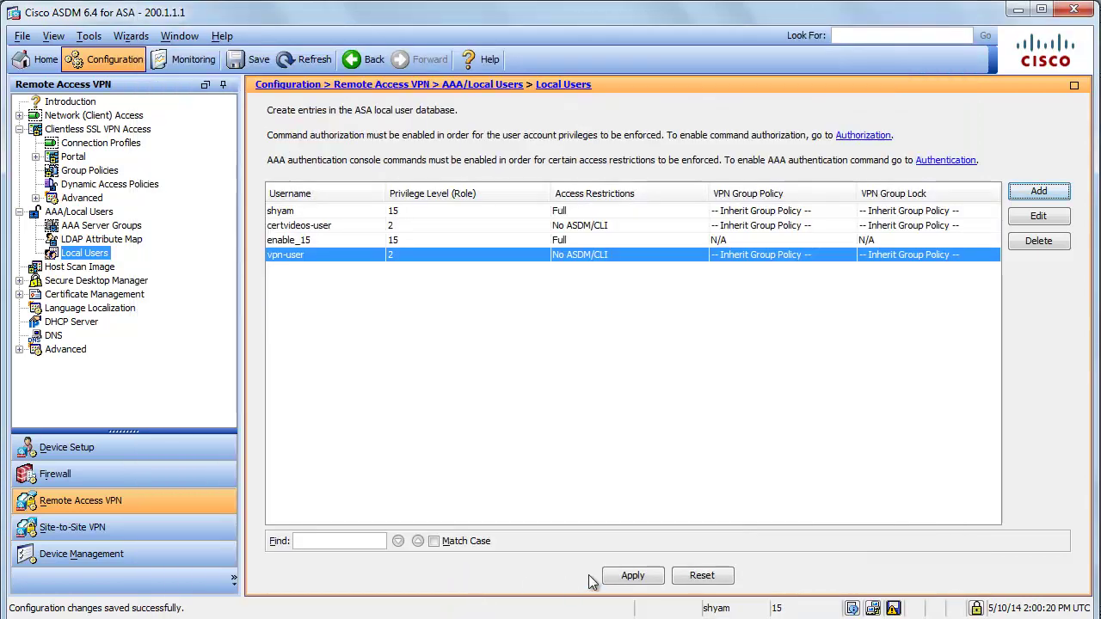
left_click(623, 576)
left_click(450, 487)
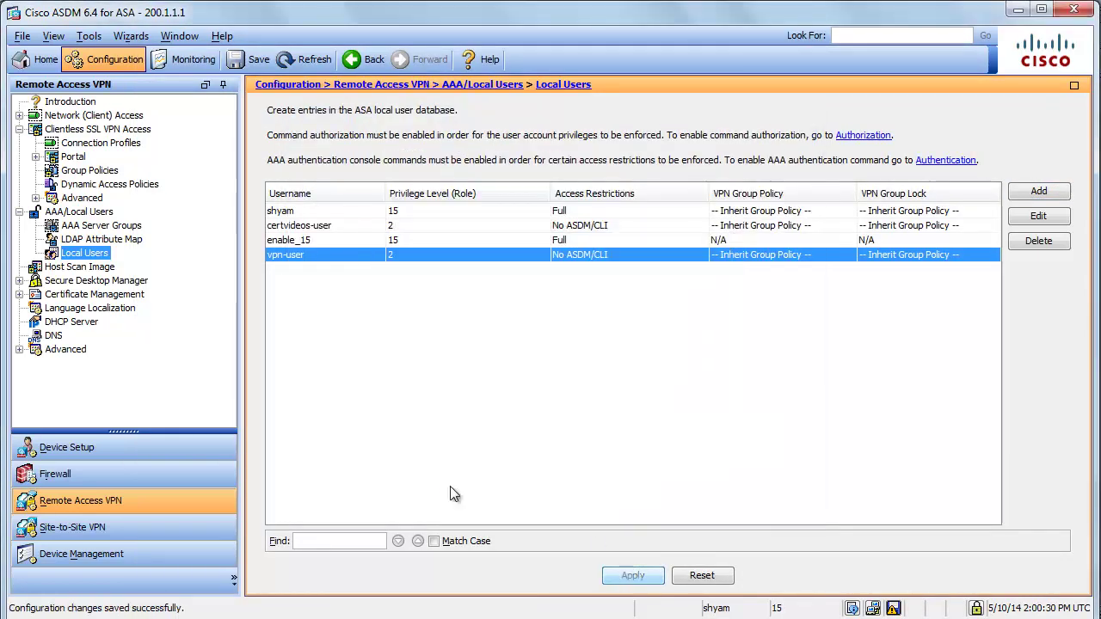
left_click(252, 64)
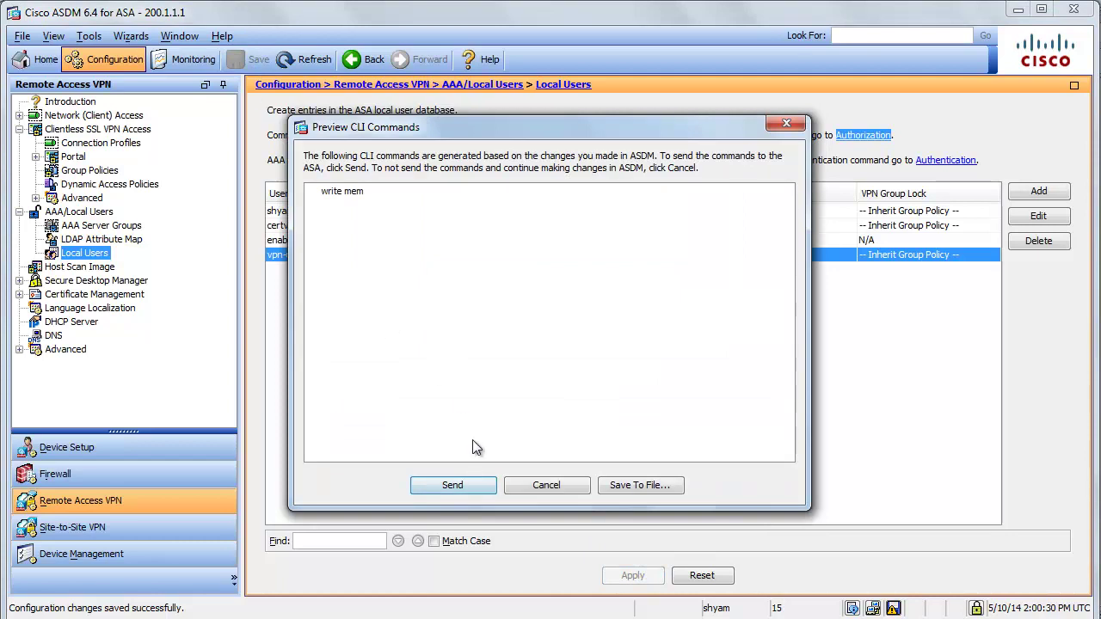
left_click(453, 487)
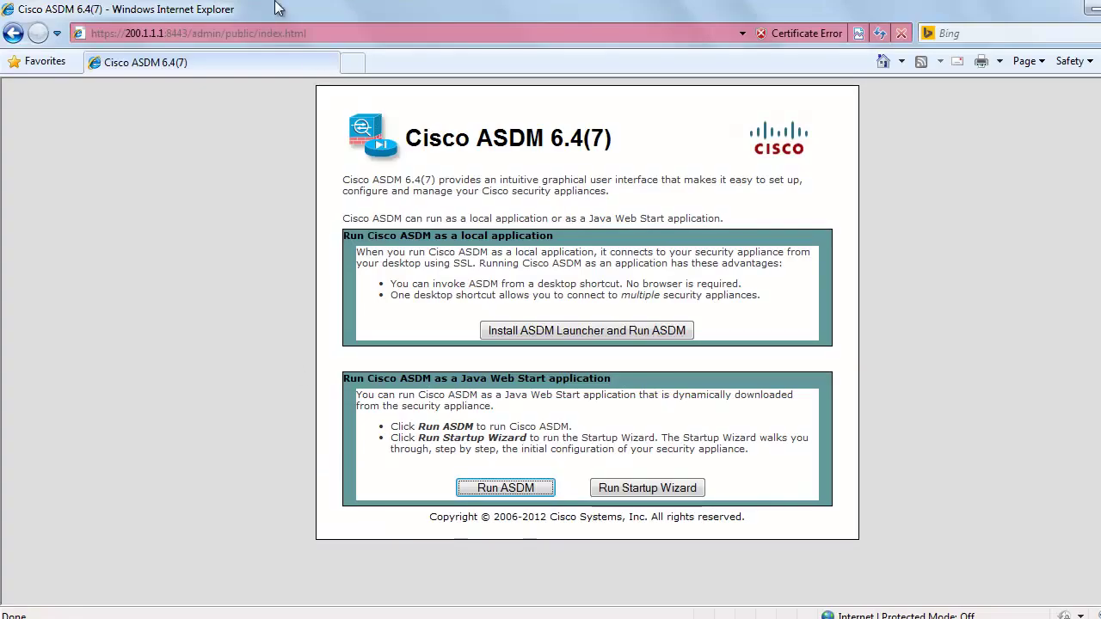
left_click(355, 62)
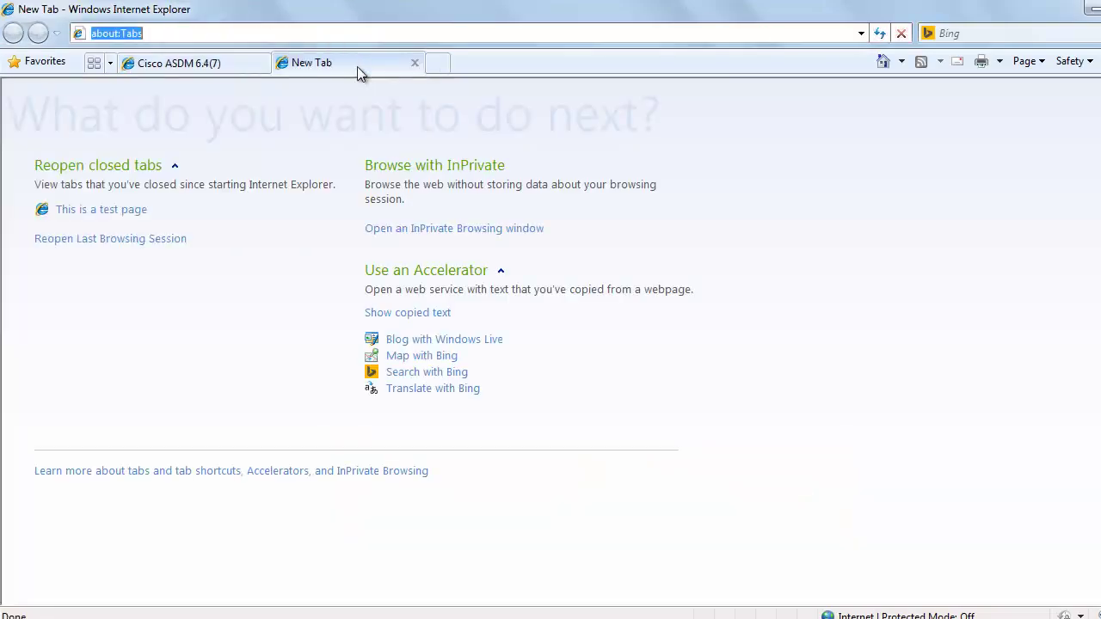
type("https://")
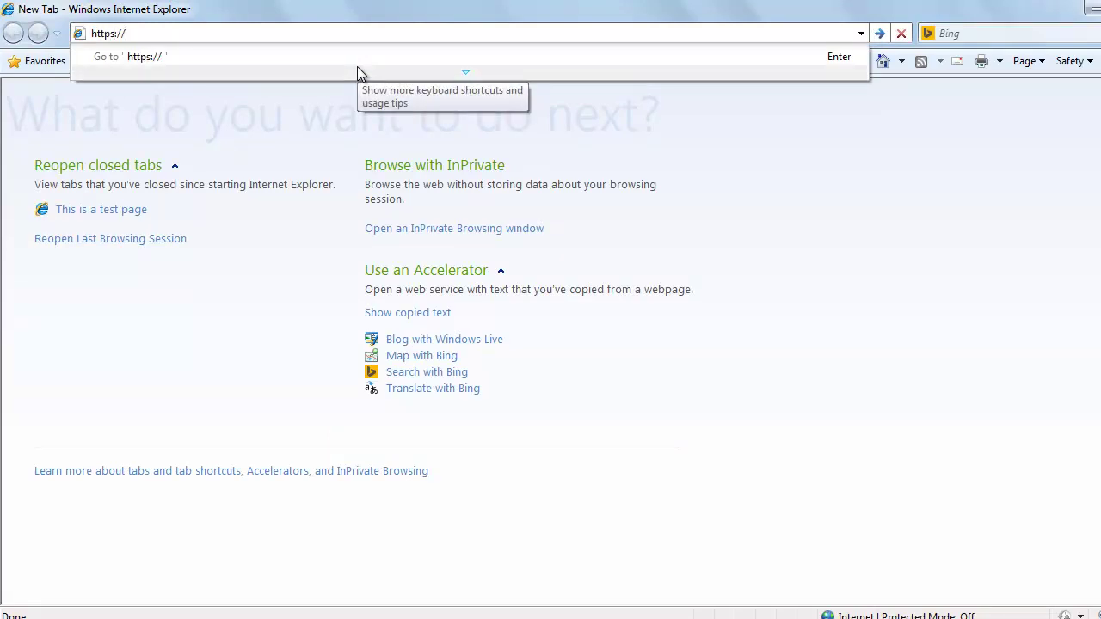
type("200.1.1.1/")
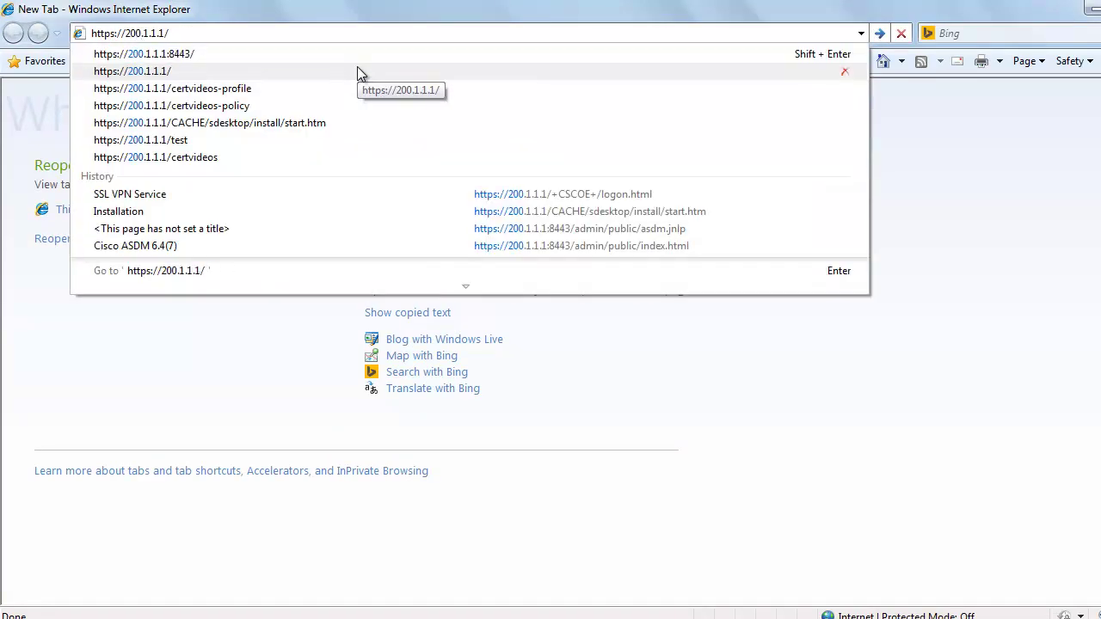
key("Return")
left_click(224, 317)
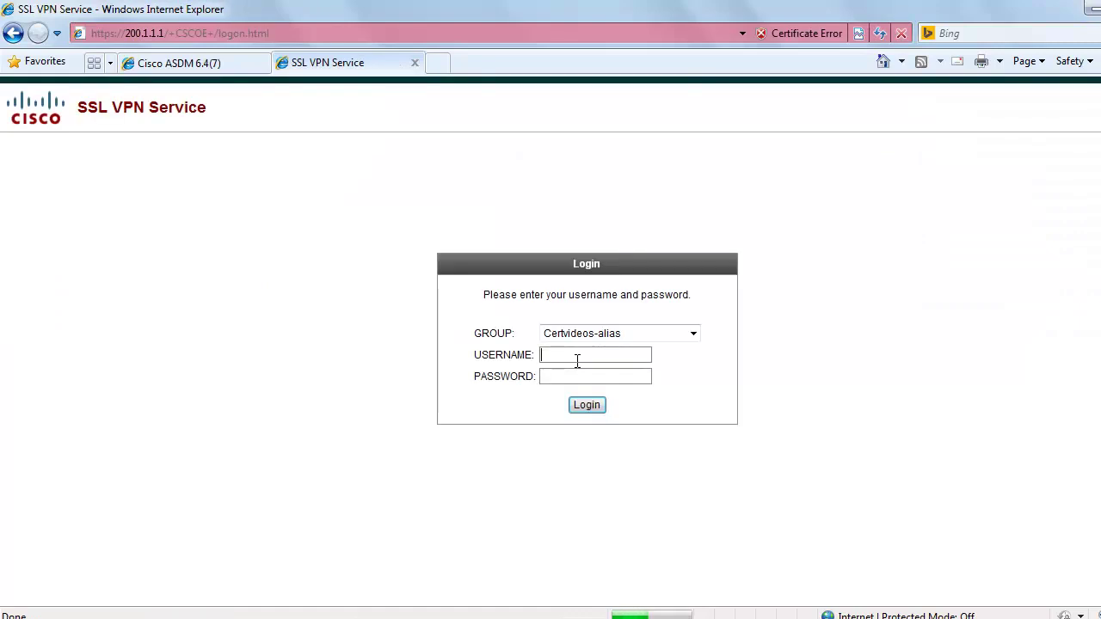
left_click(692, 333)
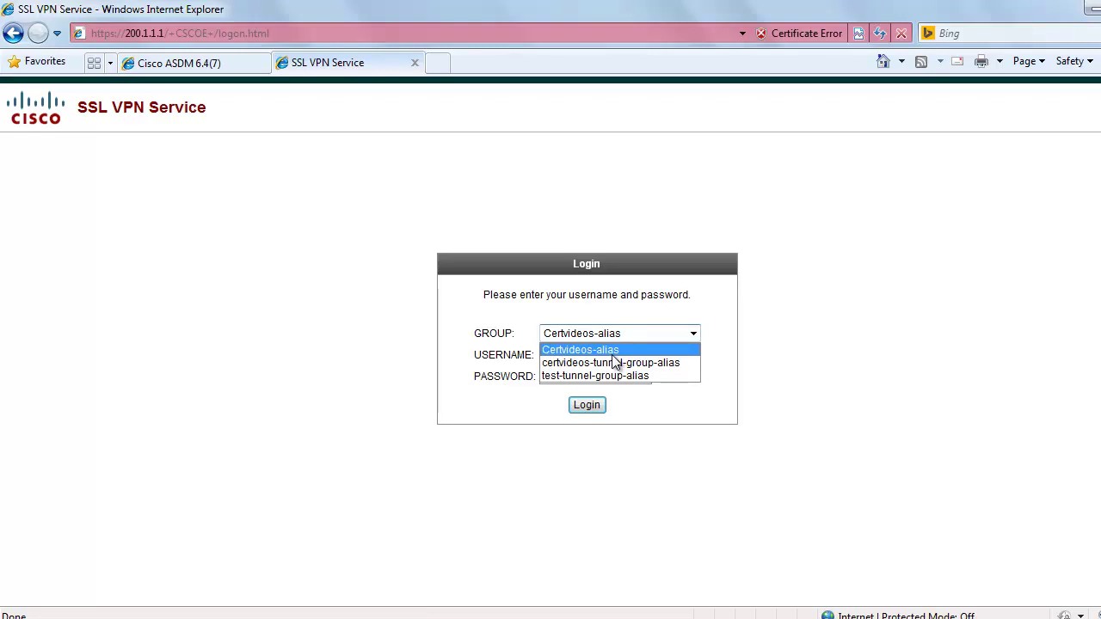
left_click(602, 350)
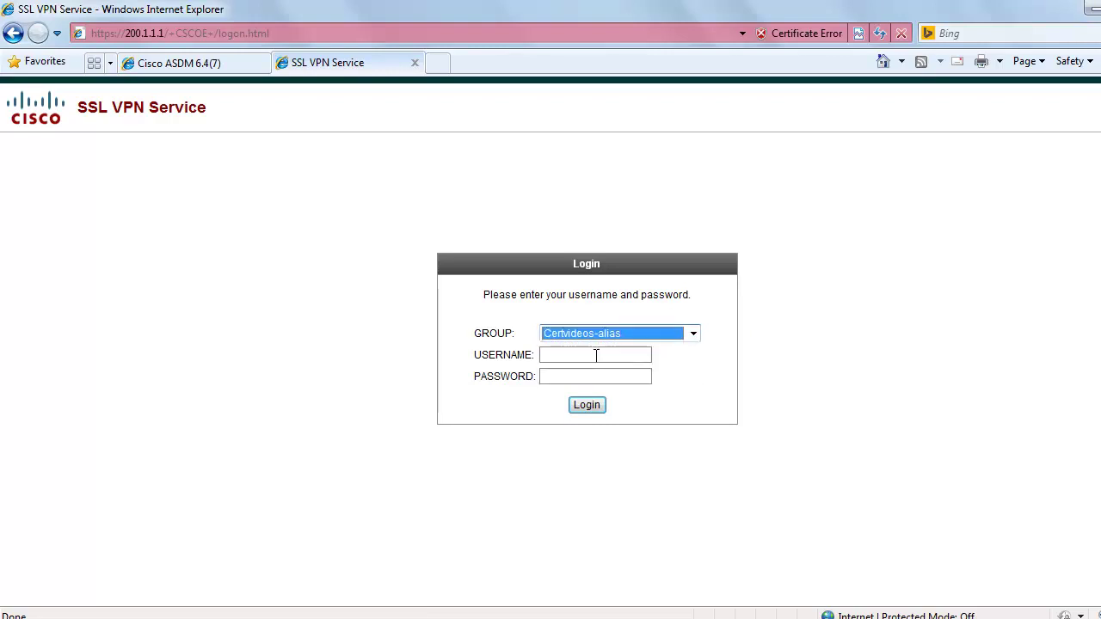
Step: Log in as vpn-user with the account password and continue past the group policy banner
left_click(596, 355)
key("Tab")
key("BackSpace")
key("BackSpace")
key("Return")
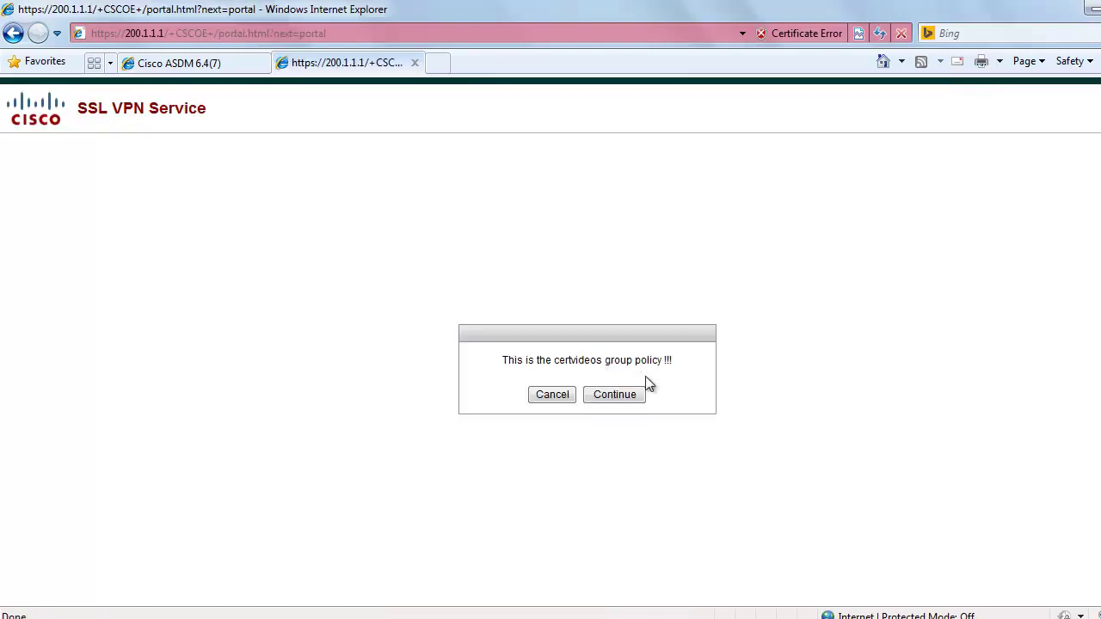
left_click_drag(503, 360, 706, 361)
left_click(692, 372)
left_click(623, 399)
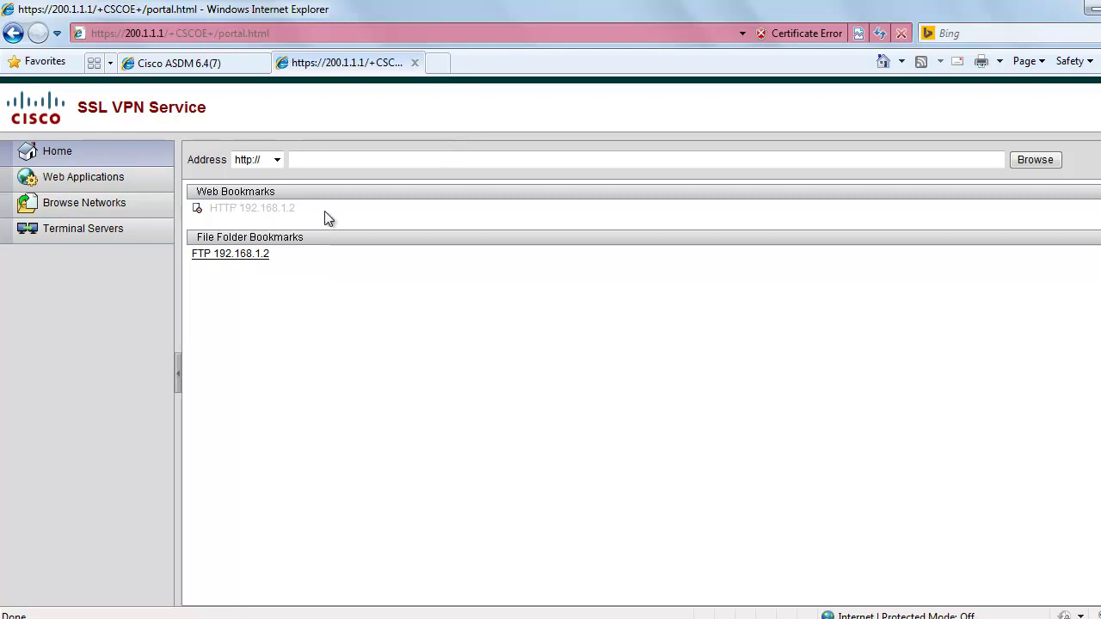
Step: Return to Cisco ASDM and its AAA/Local Users list of four accounts
left_click_drag(319, 216, 221, 210)
left_click(222, 211)
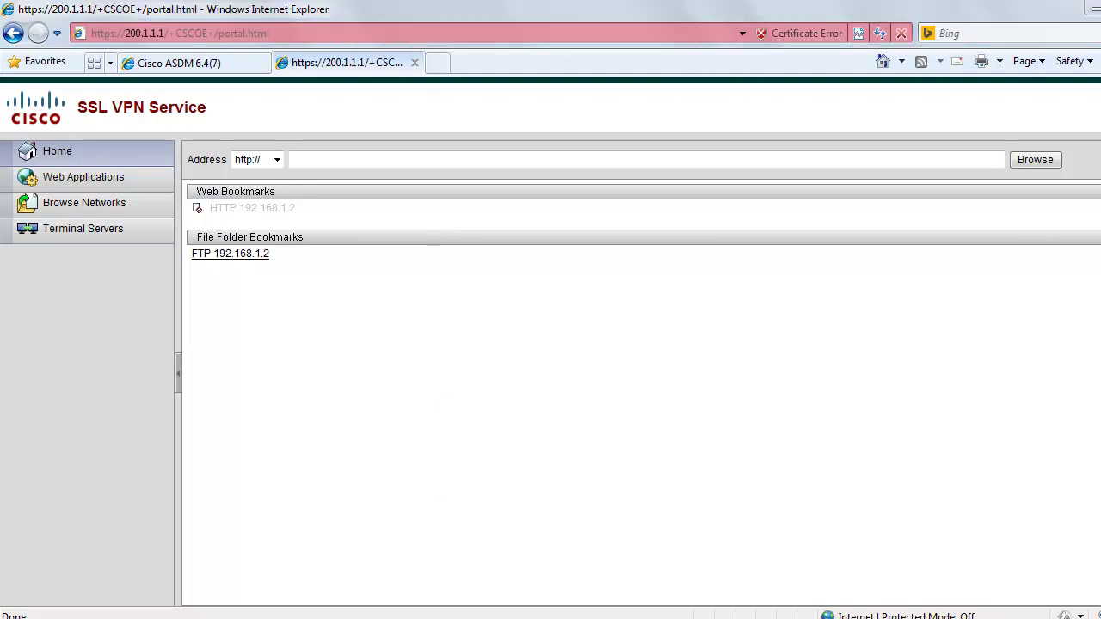
left_click(314, 551)
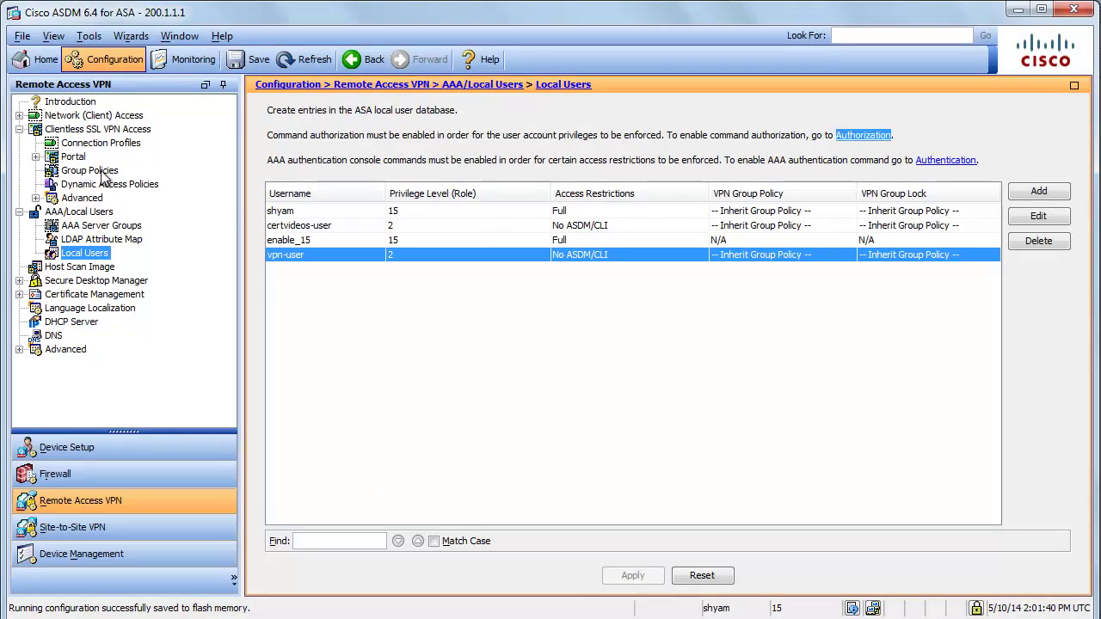
left_click(103, 171)
left_click(362, 241)
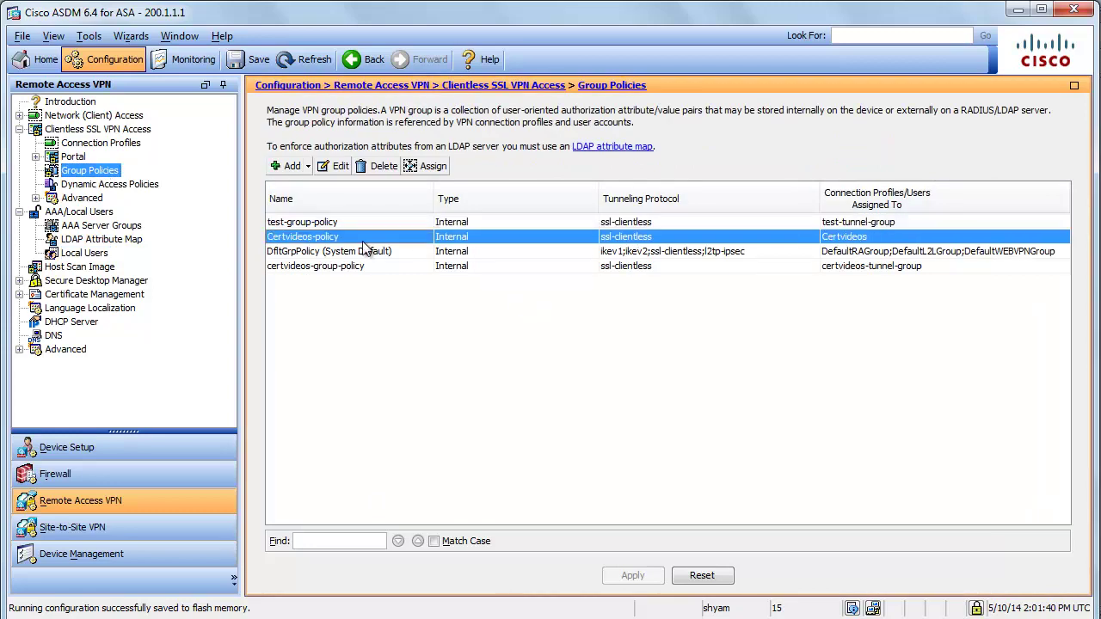
double_click(363, 240)
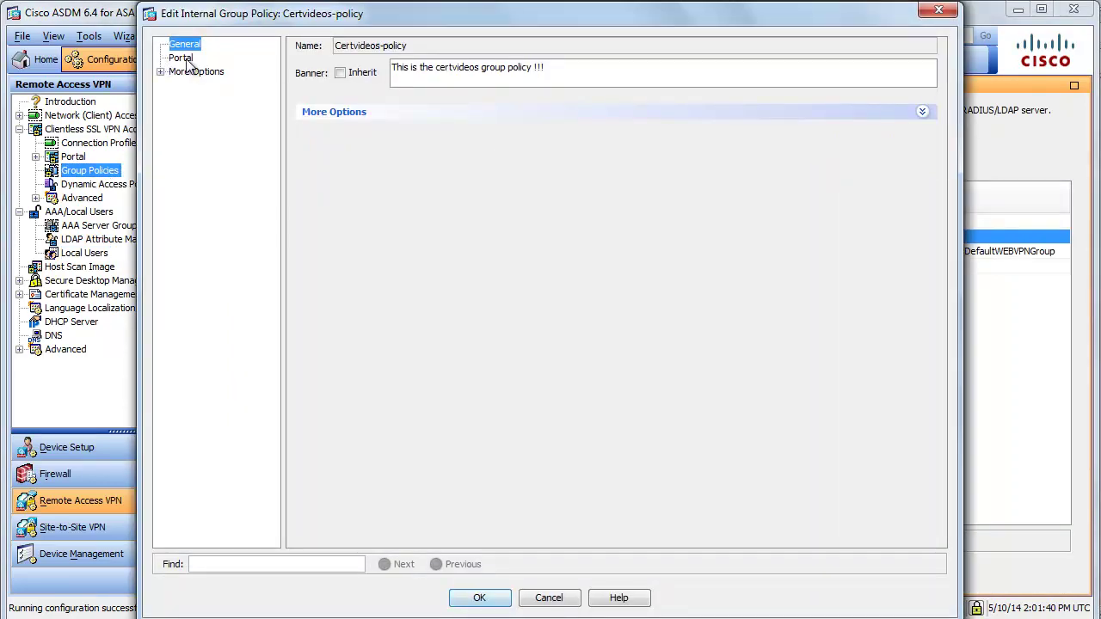
left_click(181, 58)
left_click(920, 52)
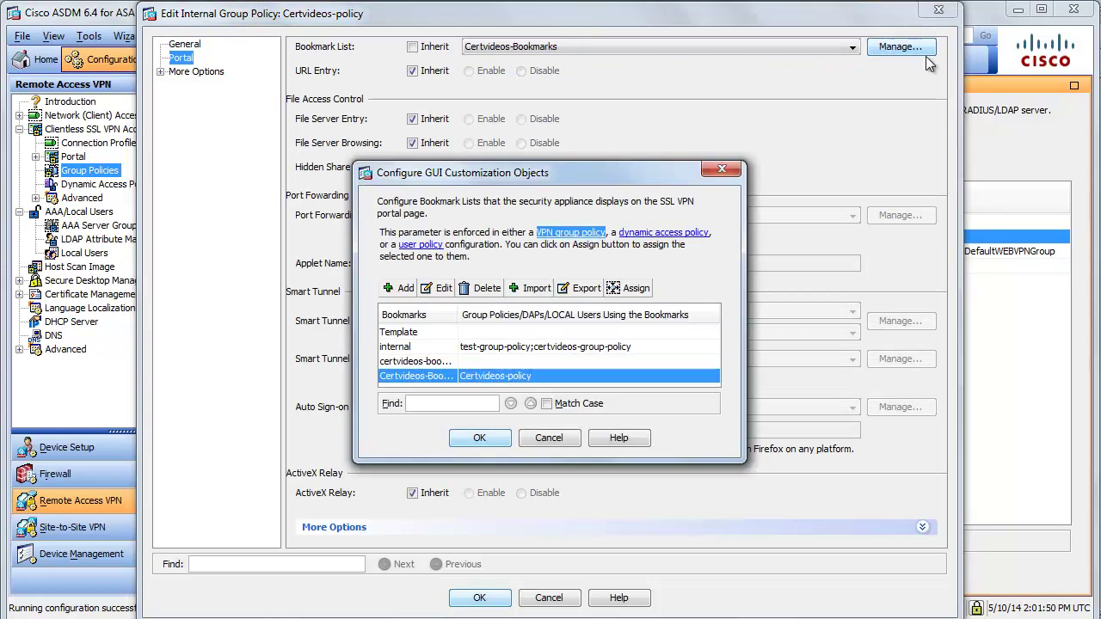
double_click(450, 380)
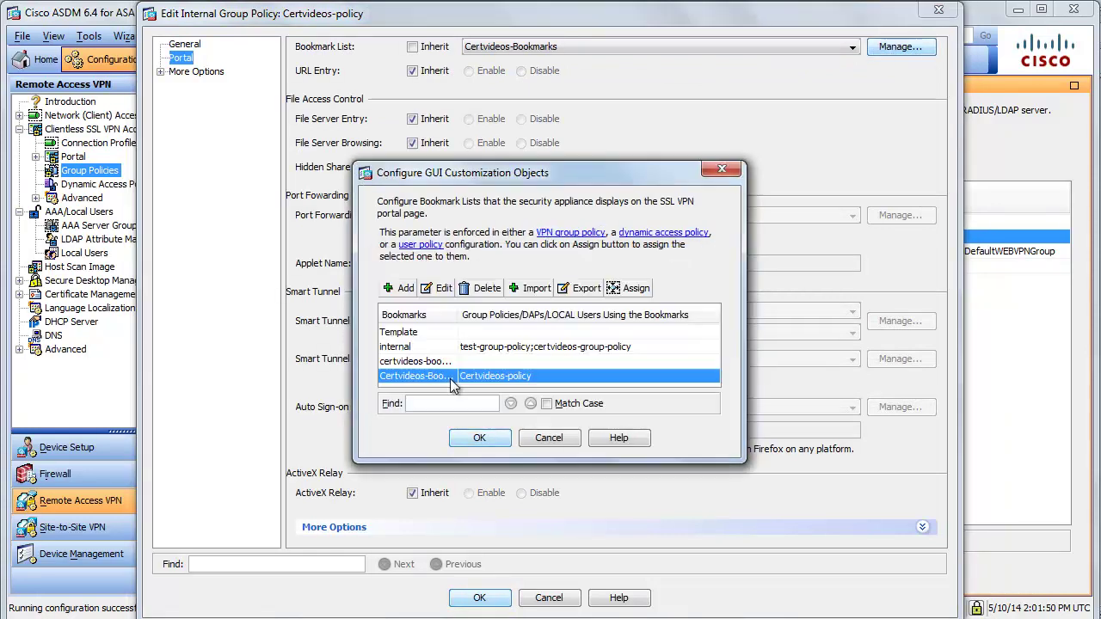
left_click(730, 249)
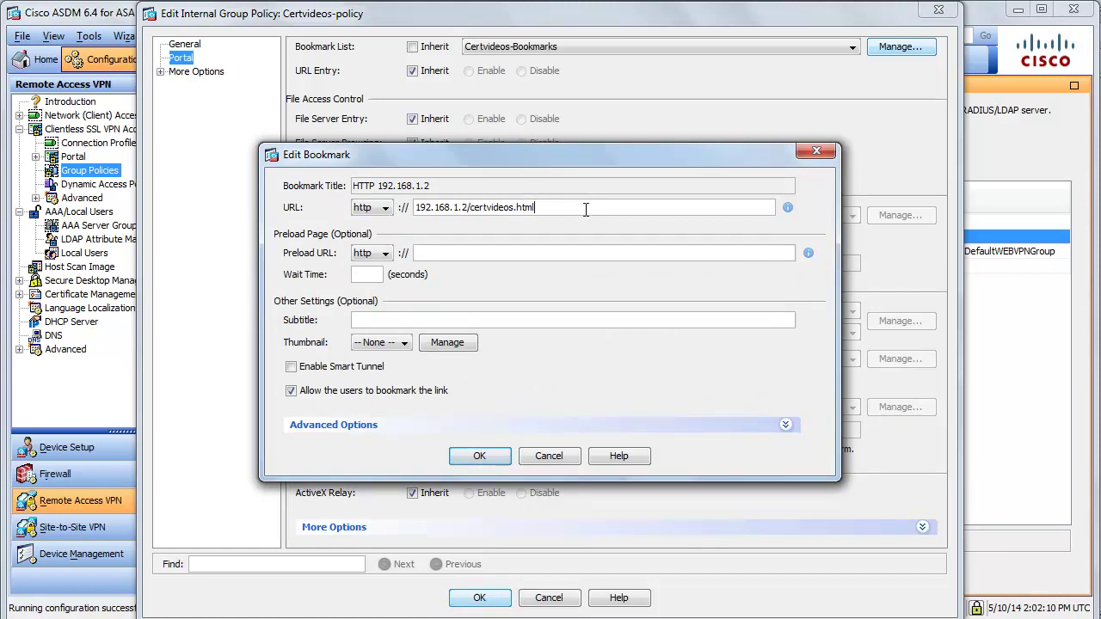
left_click(493, 457)
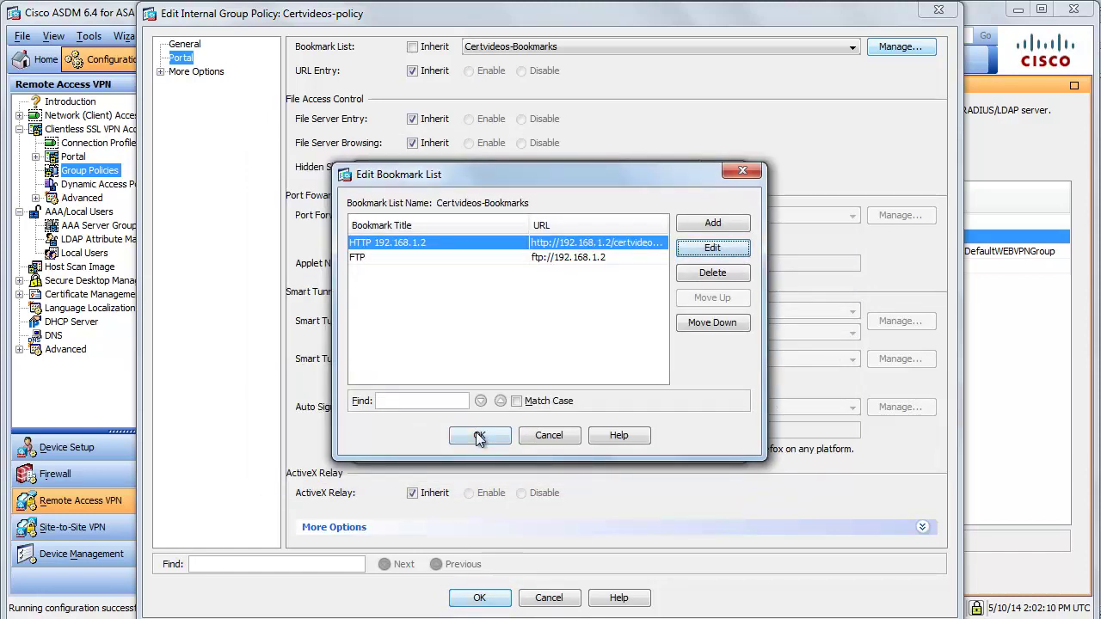
left_click(479, 435)
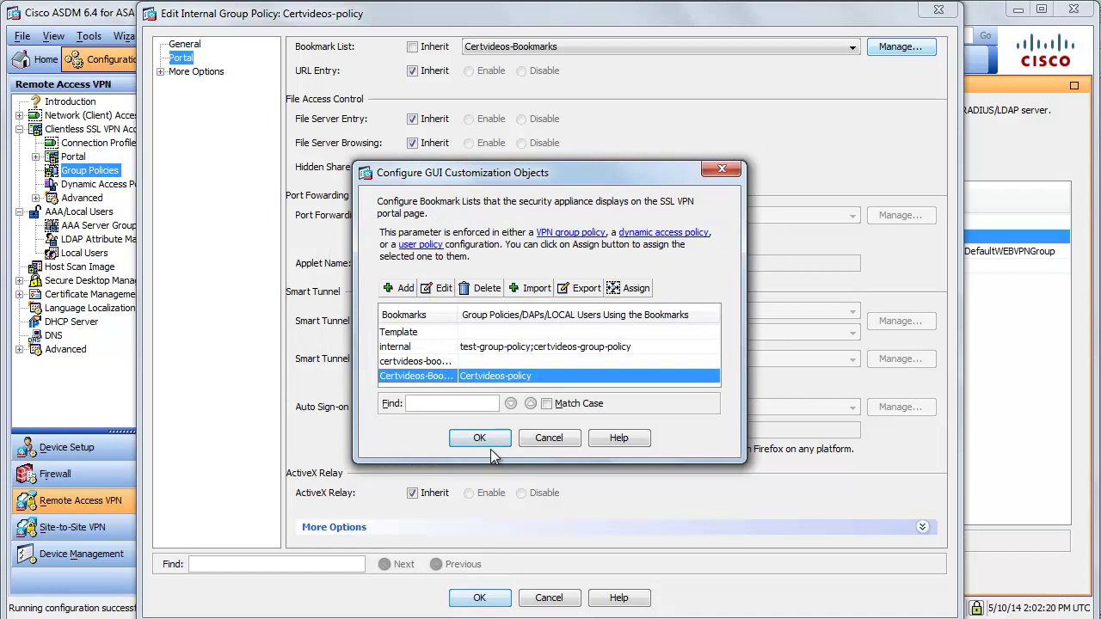
left_click(490, 441)
left_click(480, 599)
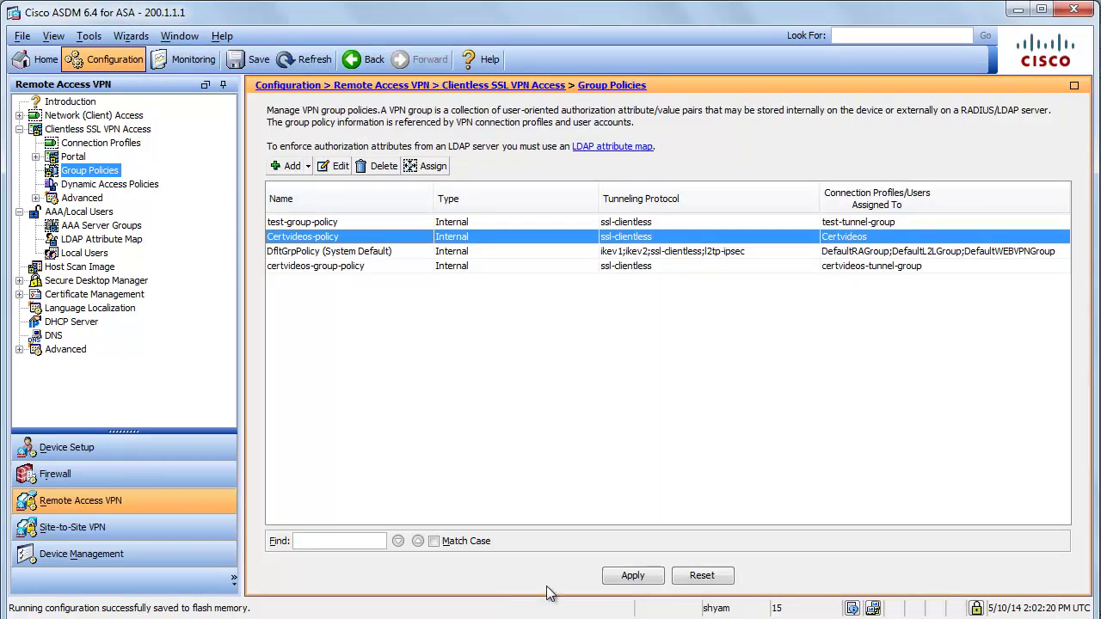
Step: Apply the policy changes to the ASA and save the running configuration to flash
left_click(634, 576)
left_click(452, 486)
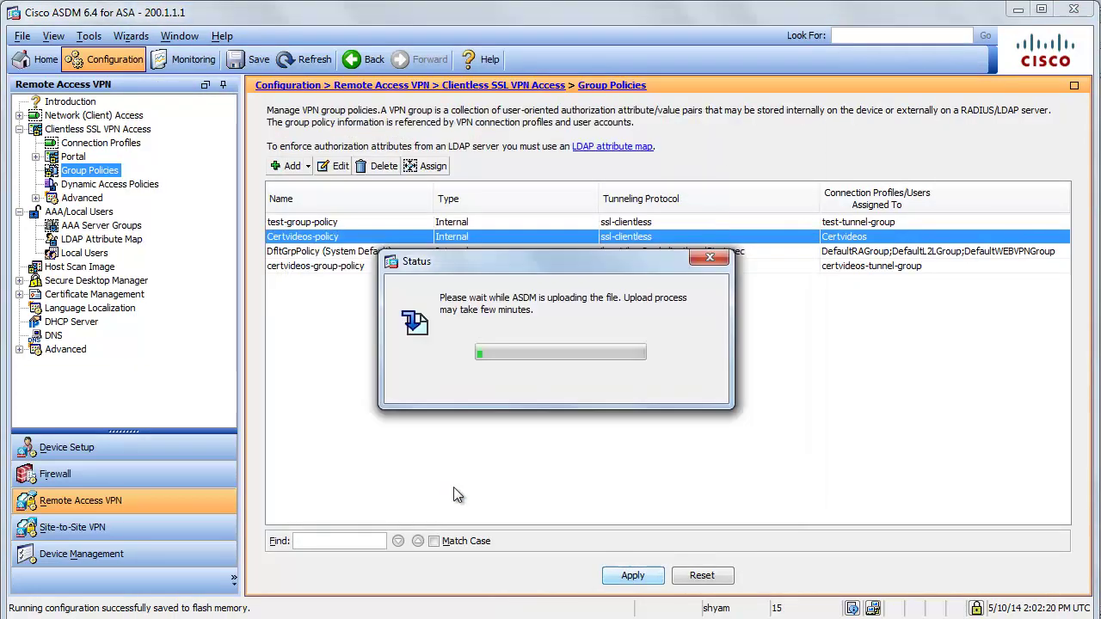
left_click(258, 64)
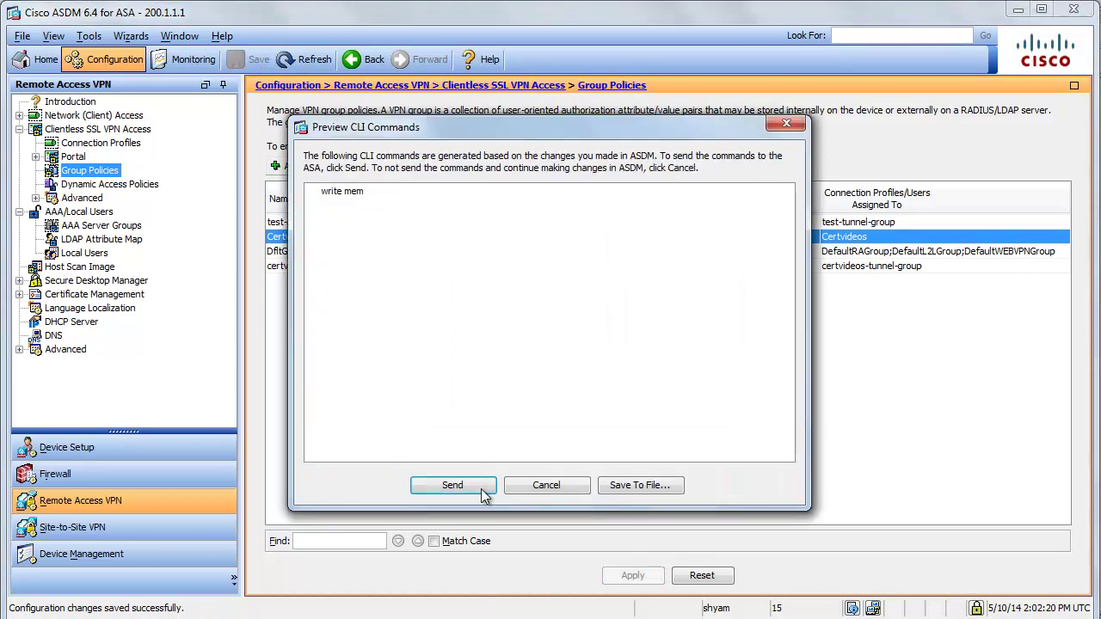
left_click(452, 486)
key("alt+Tab")
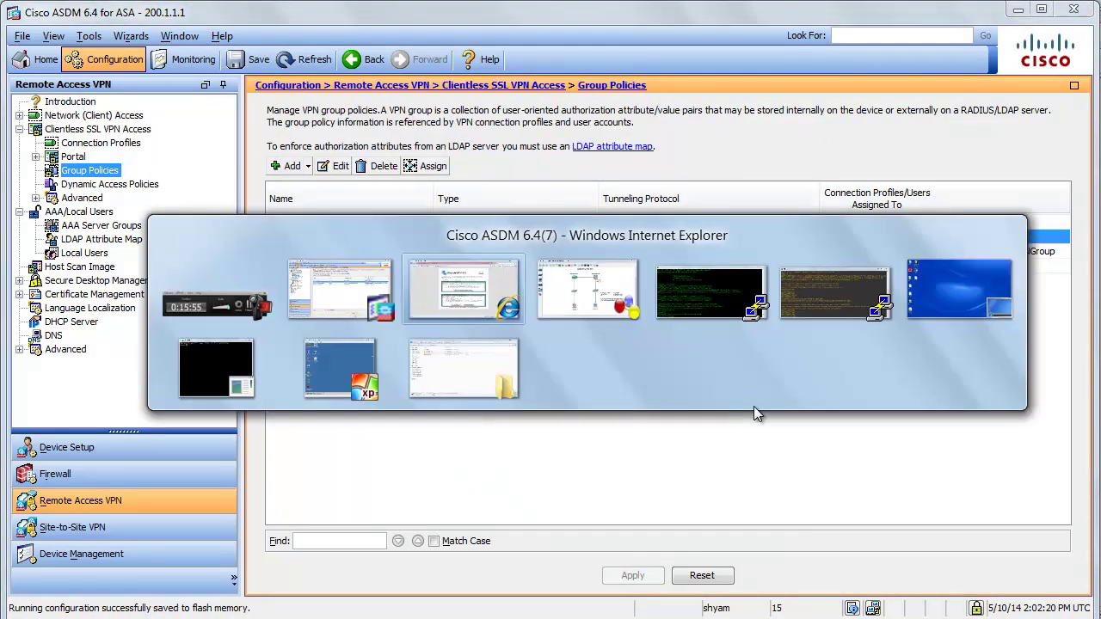
Step: Log out of the VPN portal, log back on as vpn-user, and pass the banner
left_click(406, 62)
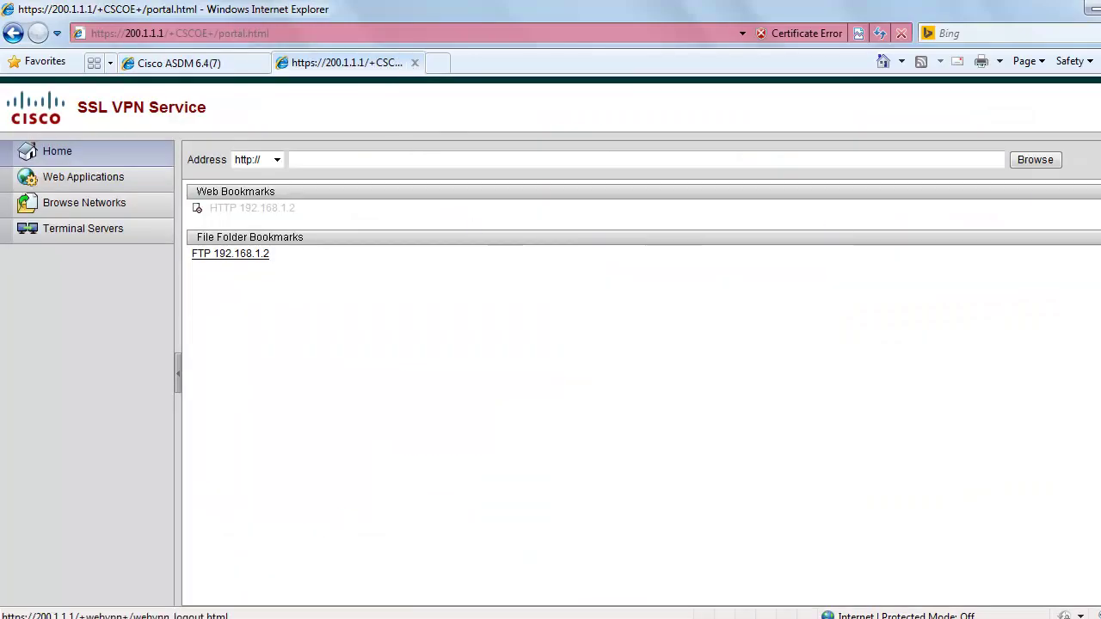
left_click(703, 260)
left_click(584, 384)
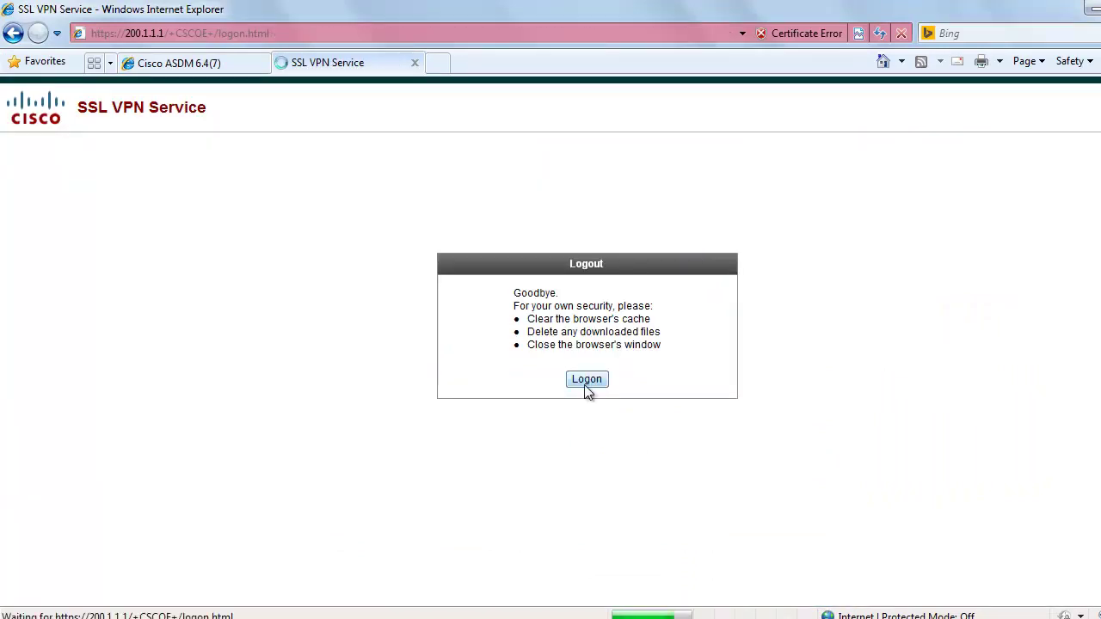
type("c")
key("Return")
left_click(586, 387)
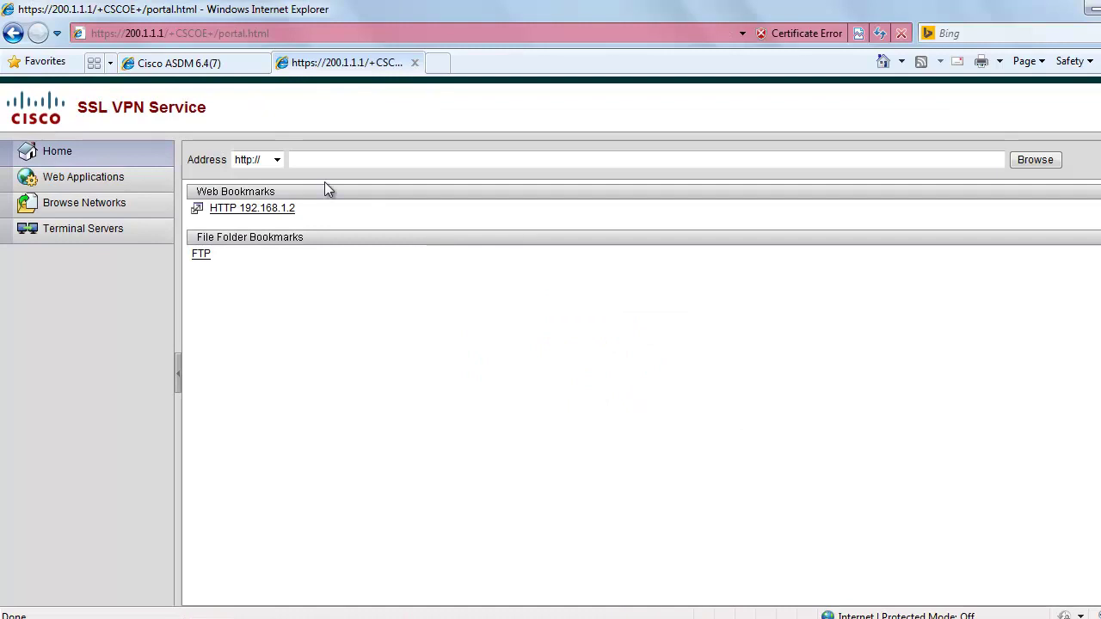
left_click(267, 218)
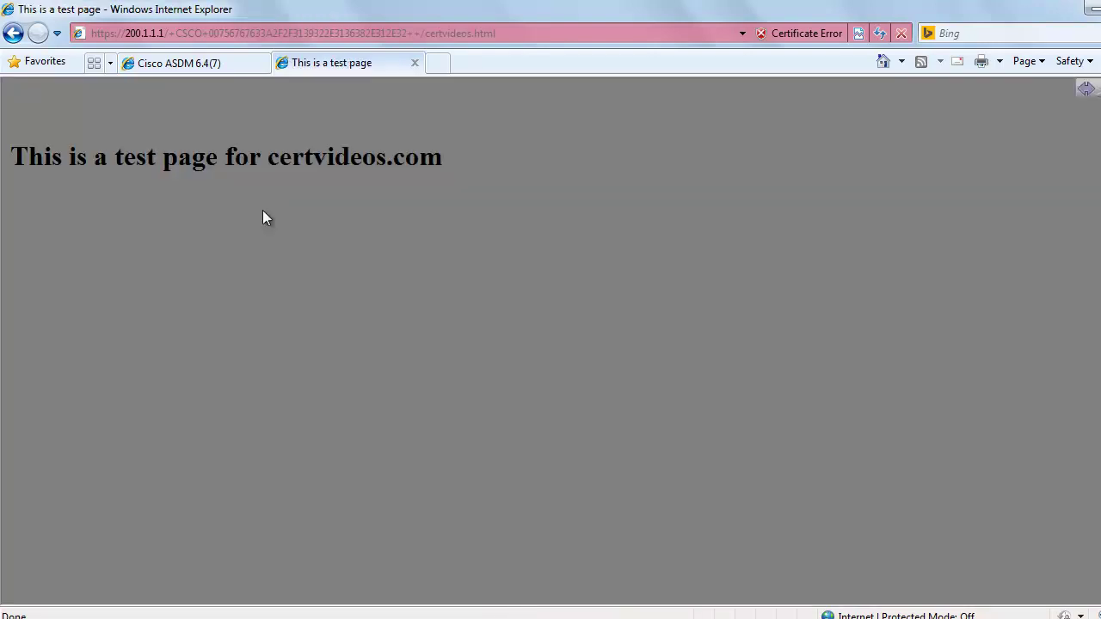
left_click_drag(465, 164, 12, 172)
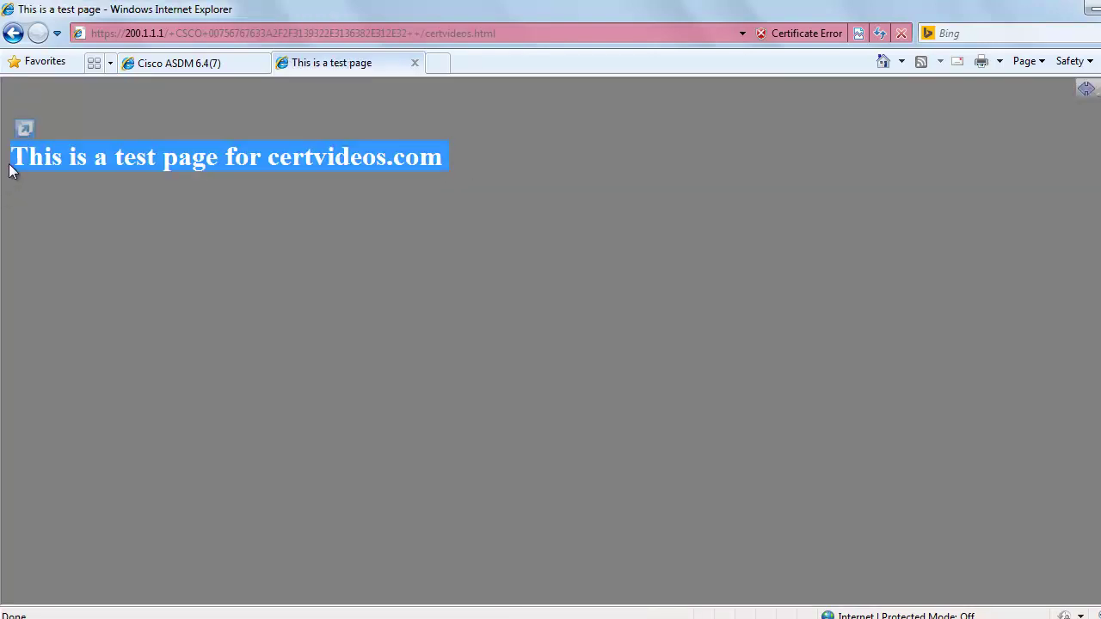
left_click_drag(393, 158, 444, 155)
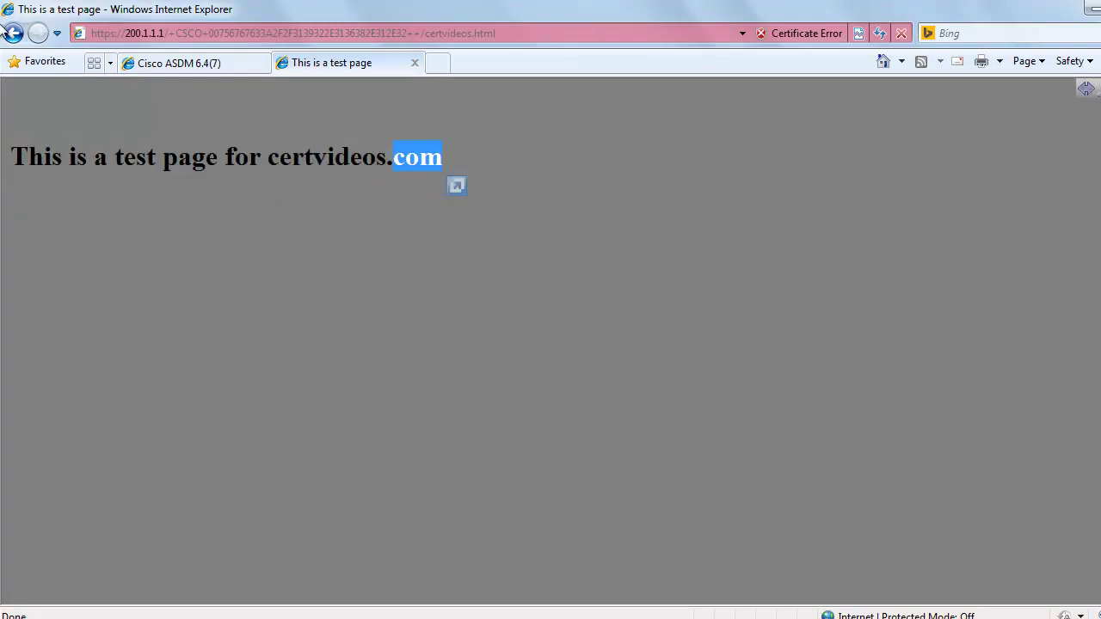
left_click(12, 32)
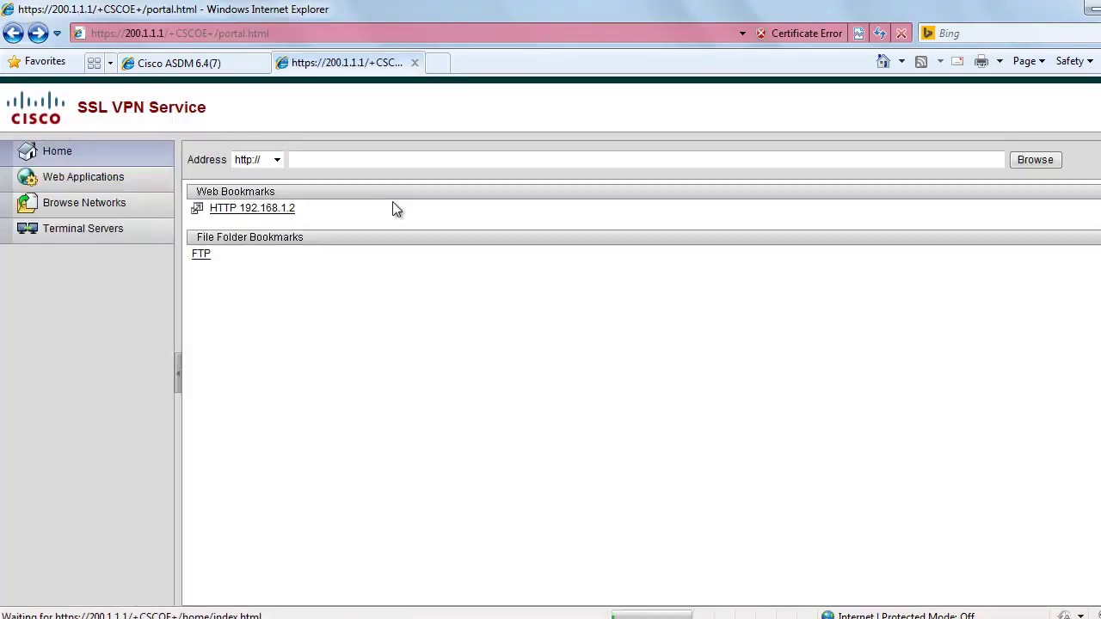
Step: Open the FTP bookmark and enter the FTP username and password to list 192.168.1.2's files
left_click(199, 256)
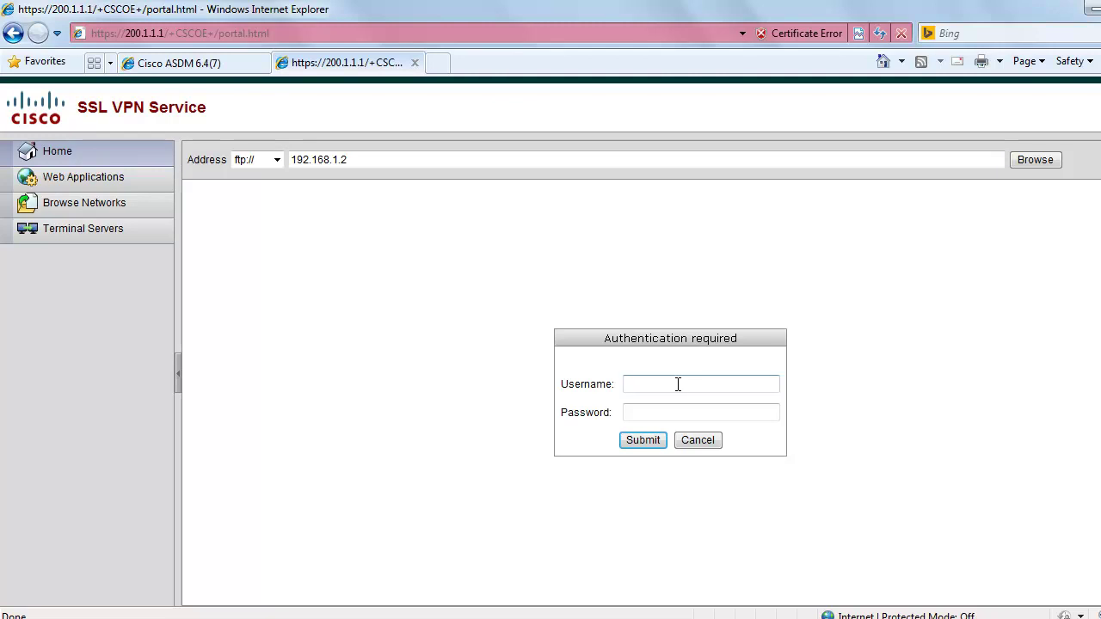
key("Tab")
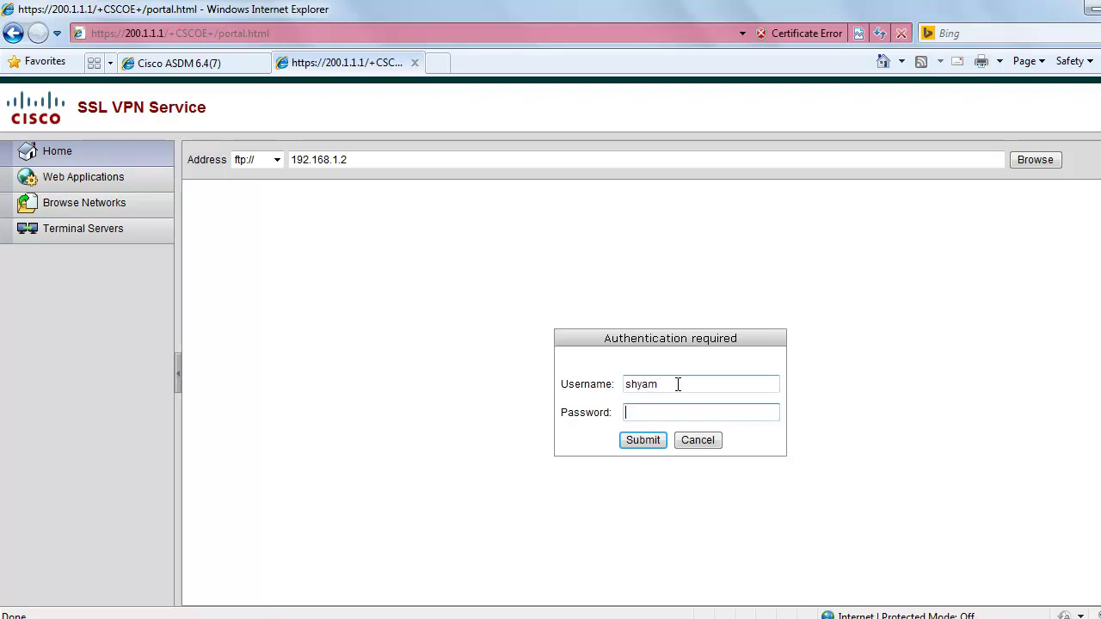
key("Return")
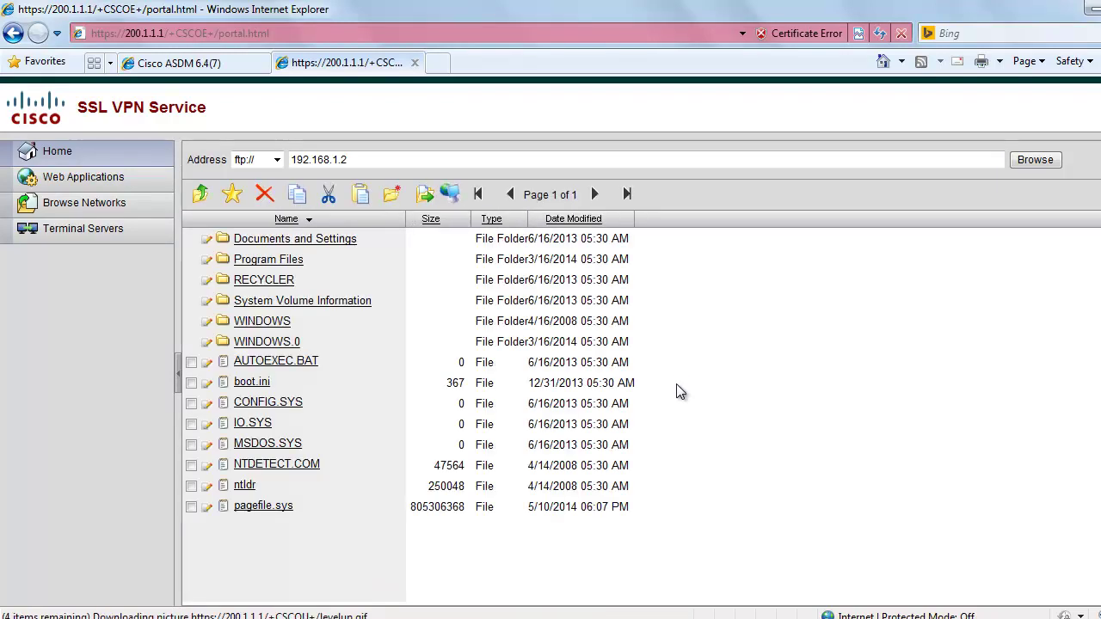
left_click_drag(282, 555, 347, 245)
left_click(725, 322)
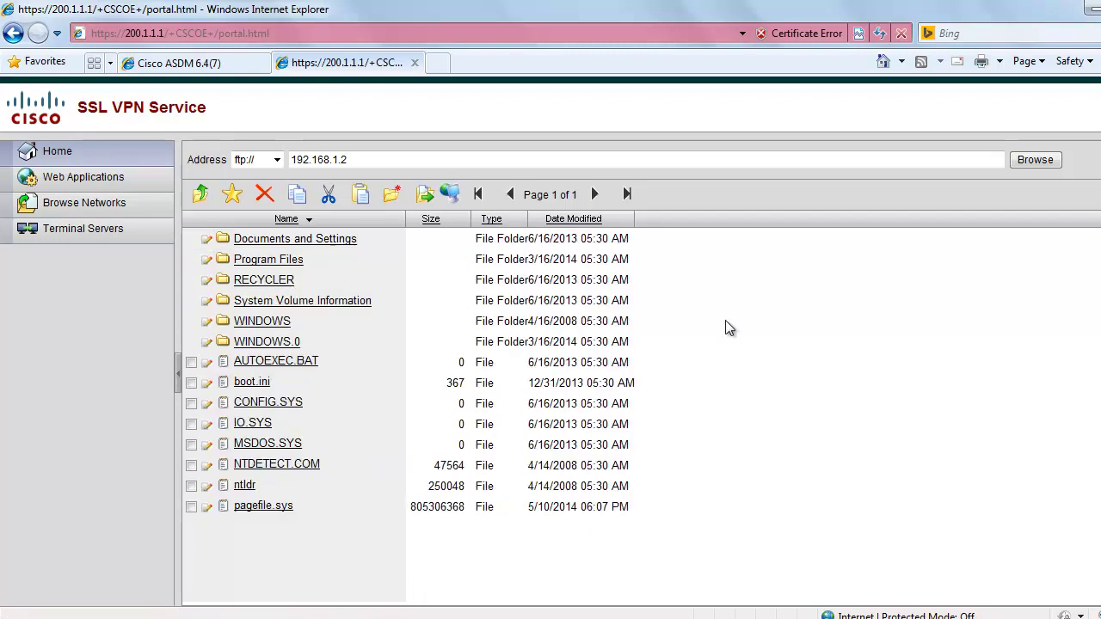